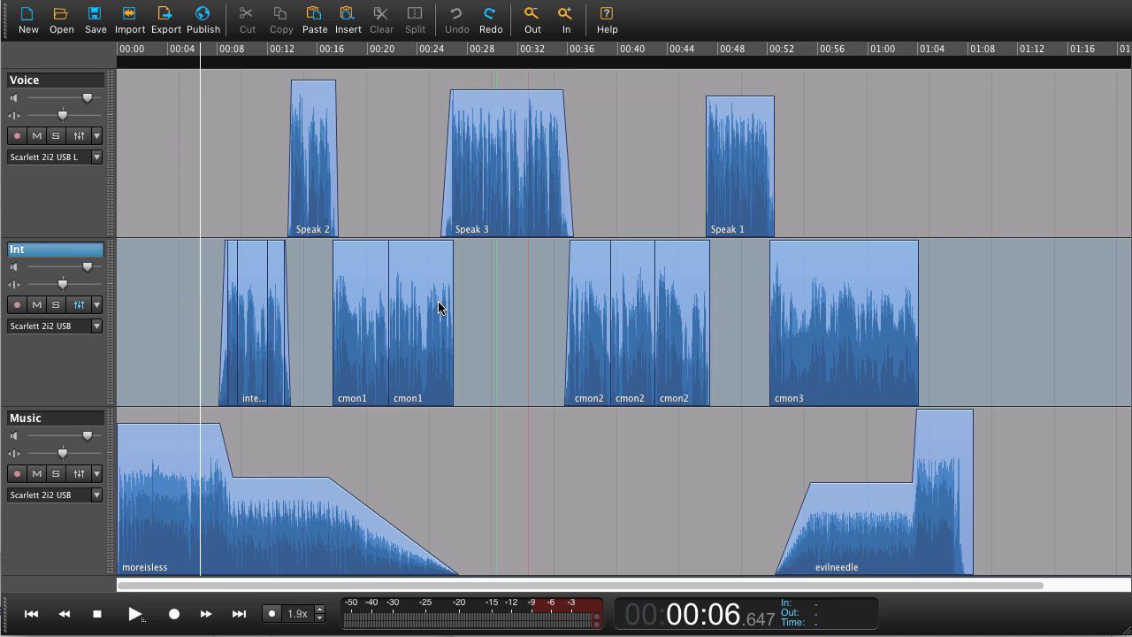
- Cut the section from 00:22.273 to 00:24.607 out of the second cmon1 clip on the Int track
{"action": "scroll", "coordinate": [440, 307], "scroll_direction": "up", "scroll_amount": 3}
{"action": "scroll", "coordinate": [440, 307], "scroll_direction": "left", "scroll_amount": 8}
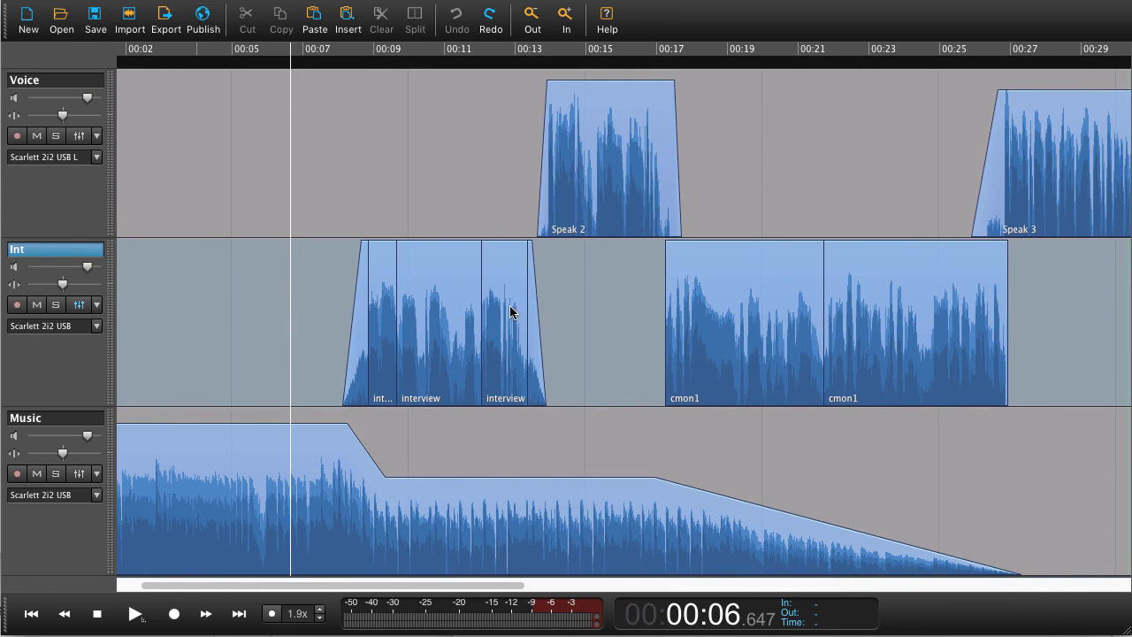
{"action": "scroll", "coordinate": [513, 311], "scroll_direction": "right", "scroll_amount": 4}
{"action": "scroll", "coordinate": [510, 312], "scroll_direction": "down", "scroll_amount": 3}
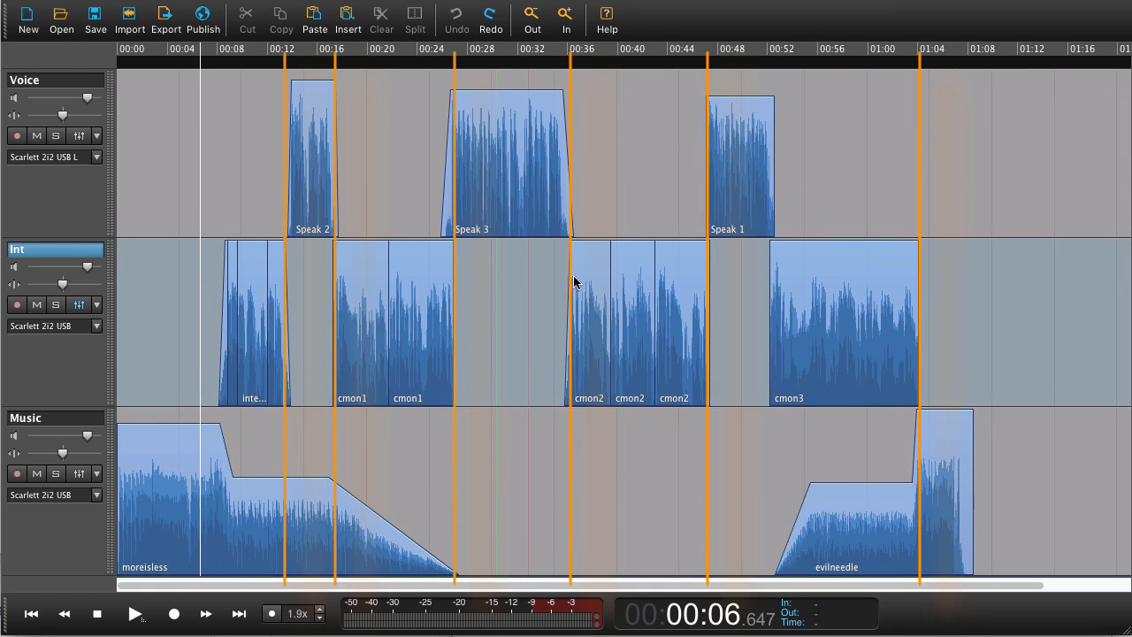
{"action": "scroll", "coordinate": [409, 313], "scroll_direction": "up", "scroll_amount": 3}
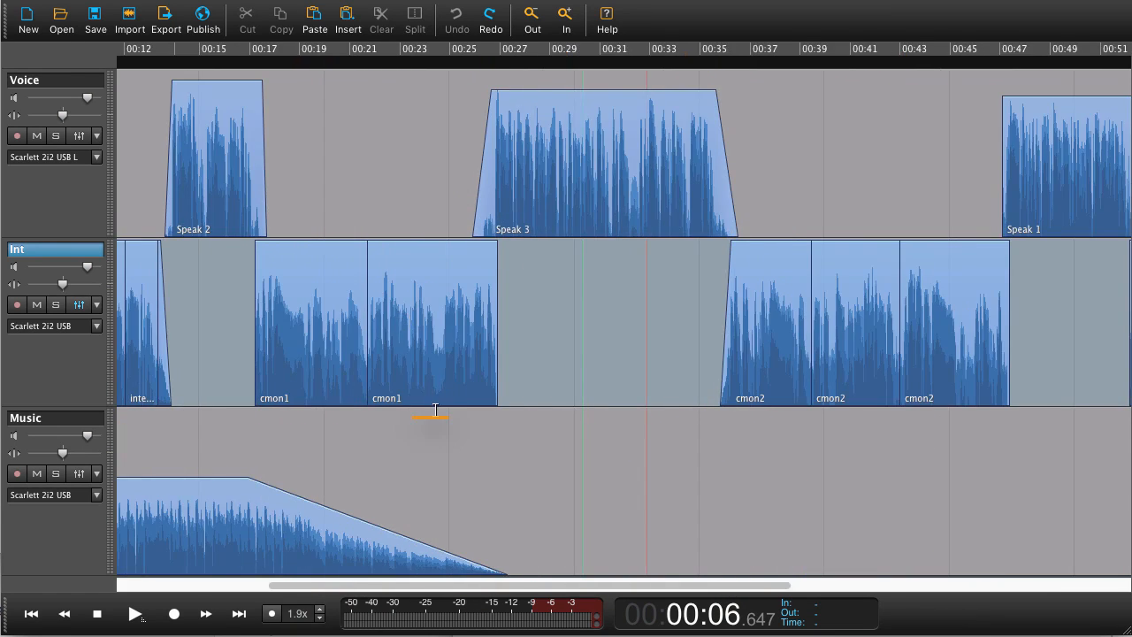
{"action": "left_click_drag", "start_coordinate": [440, 394], "coordinate": [392, 382]}
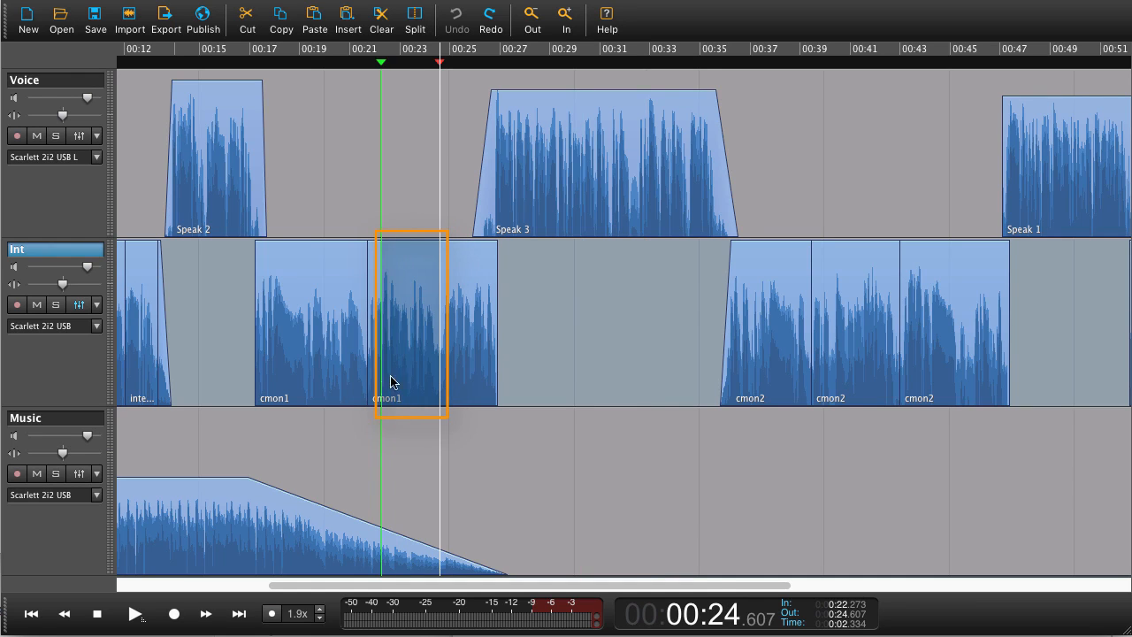
{"action": "left_click", "coordinate": [248, 19]}
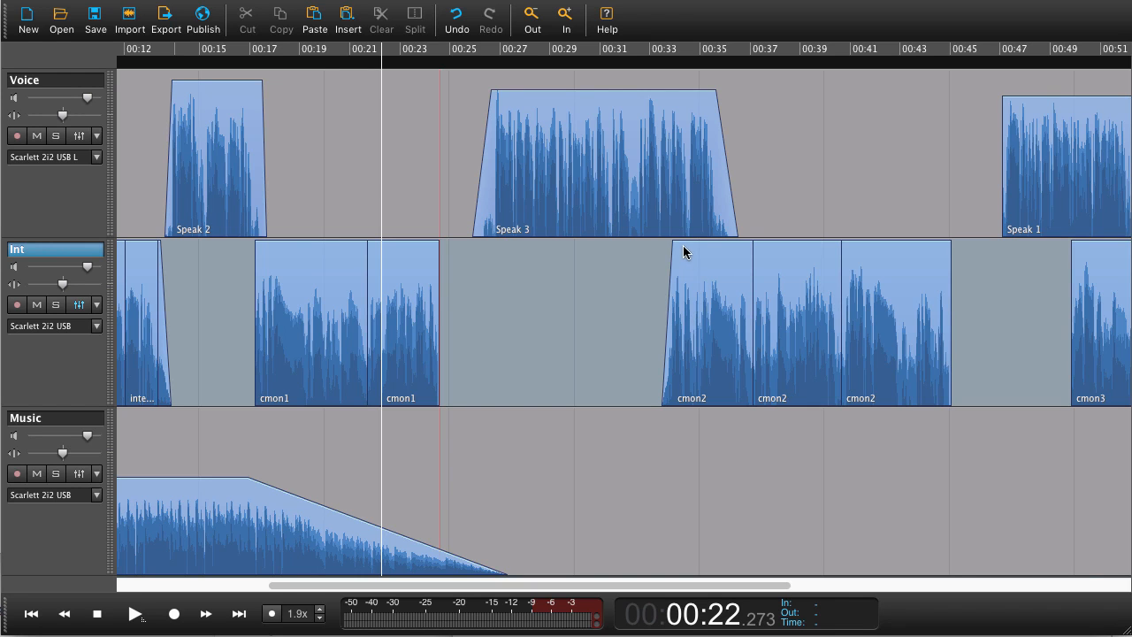
- Undo the cut on the Int track and clear the time selection
{"action": "scroll", "coordinate": [678, 263], "scroll_direction": "down", "scroll_amount": 4}
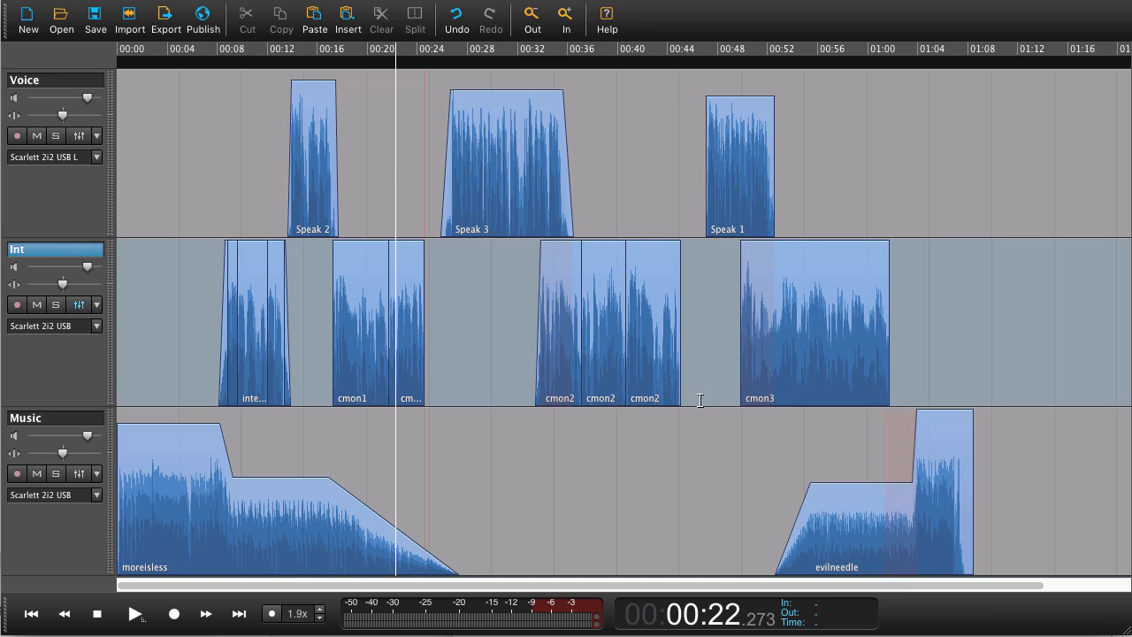
{"action": "key", "text": "ctrl+z"}
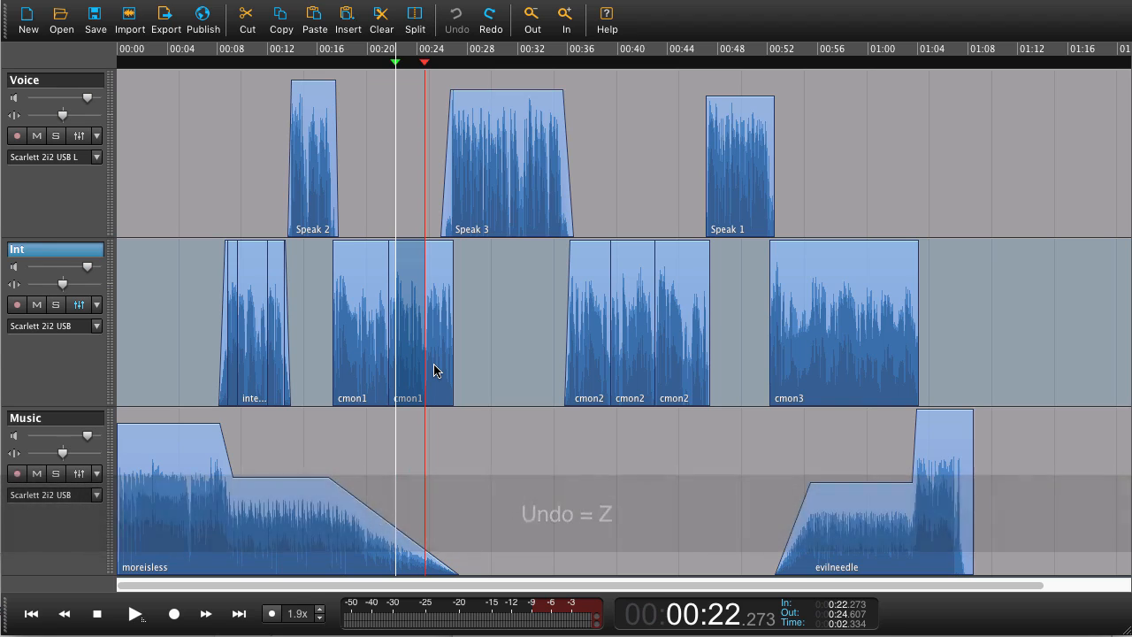
{"action": "key", "text": "Escape"}
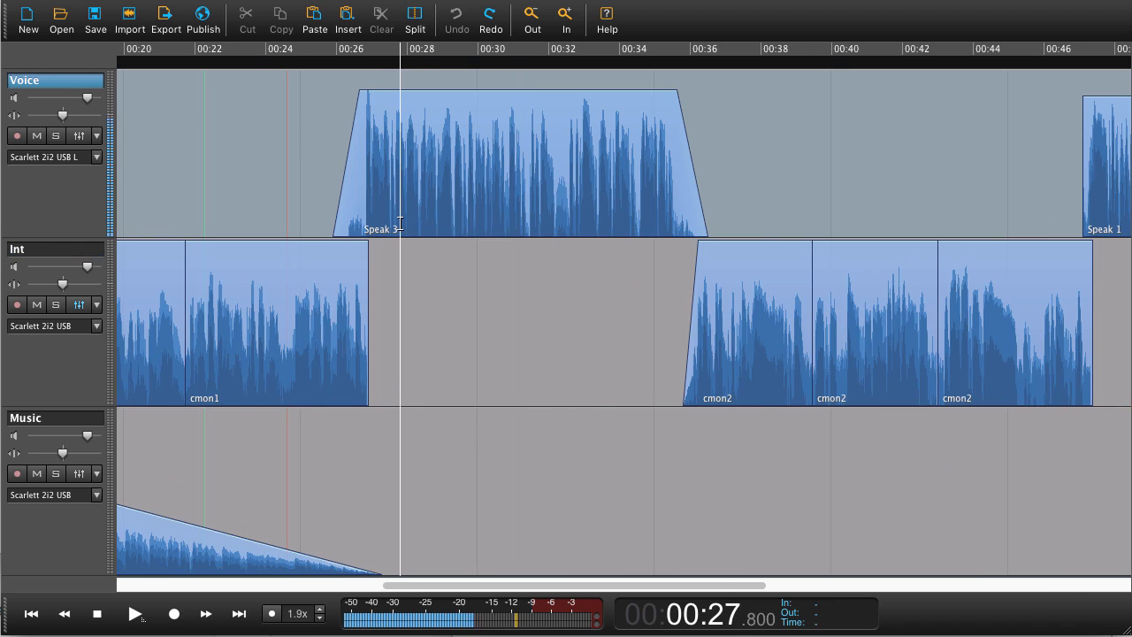
- Stop playback in the Speak 3 clip, step back to 00:31.475 and mark the in point there
{"action": "key", "text": "space"}
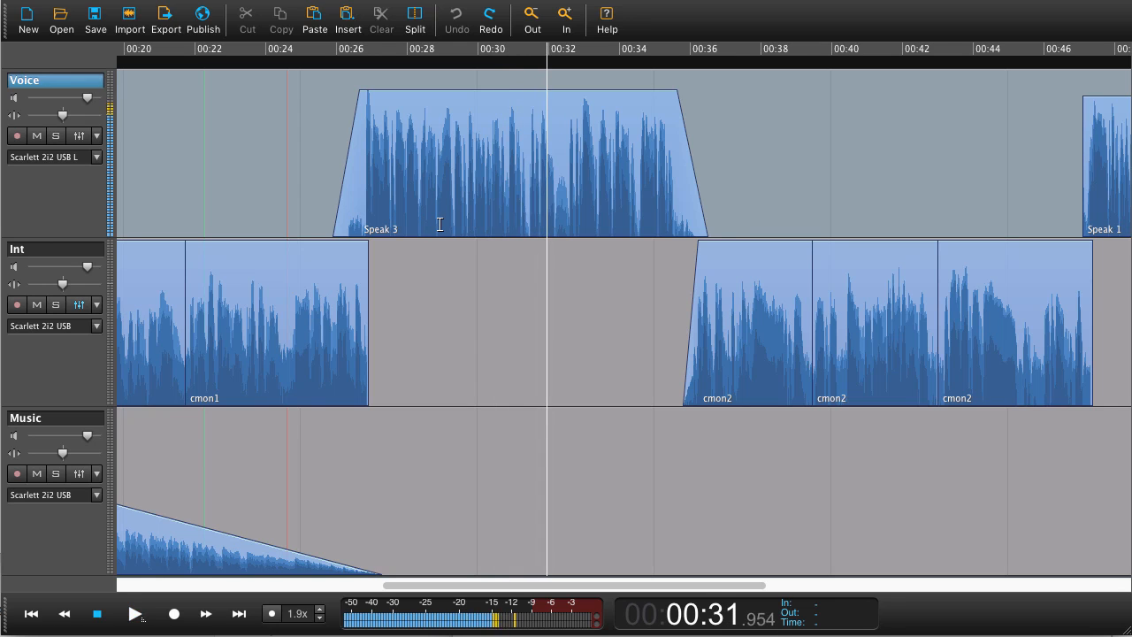
{"action": "key", "text": "Left"}
{"action": "key", "text": "shift+Left"}
{"action": "key", "text": "i"}
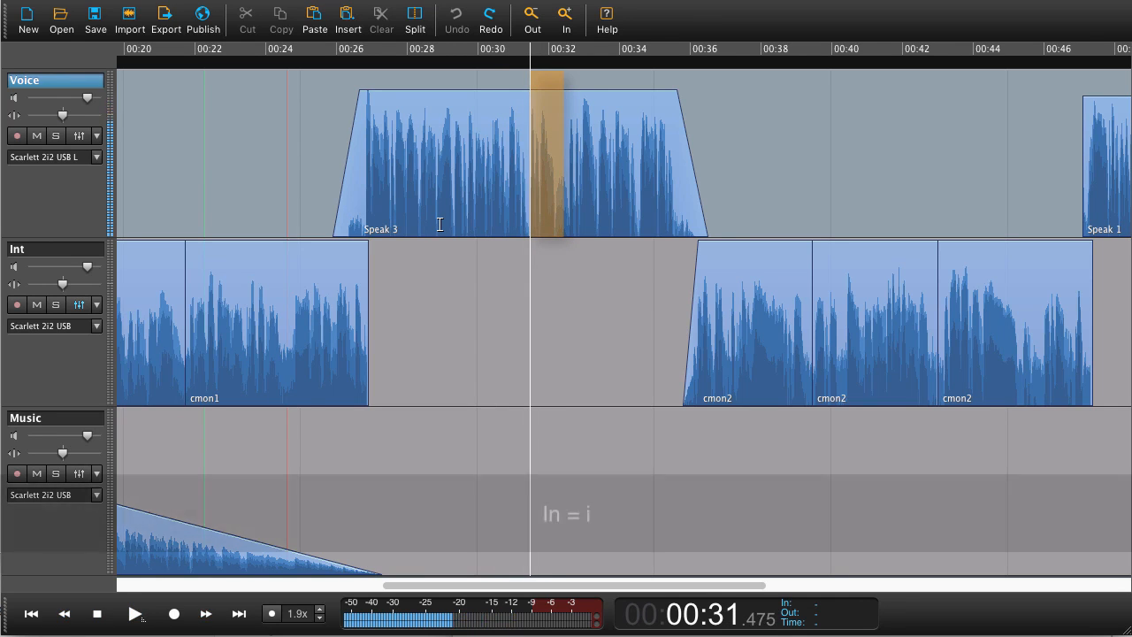
- Play on through Speak 3, scrub back to 00:32.600 and mark the out point there
{"action": "key", "text": "space"}
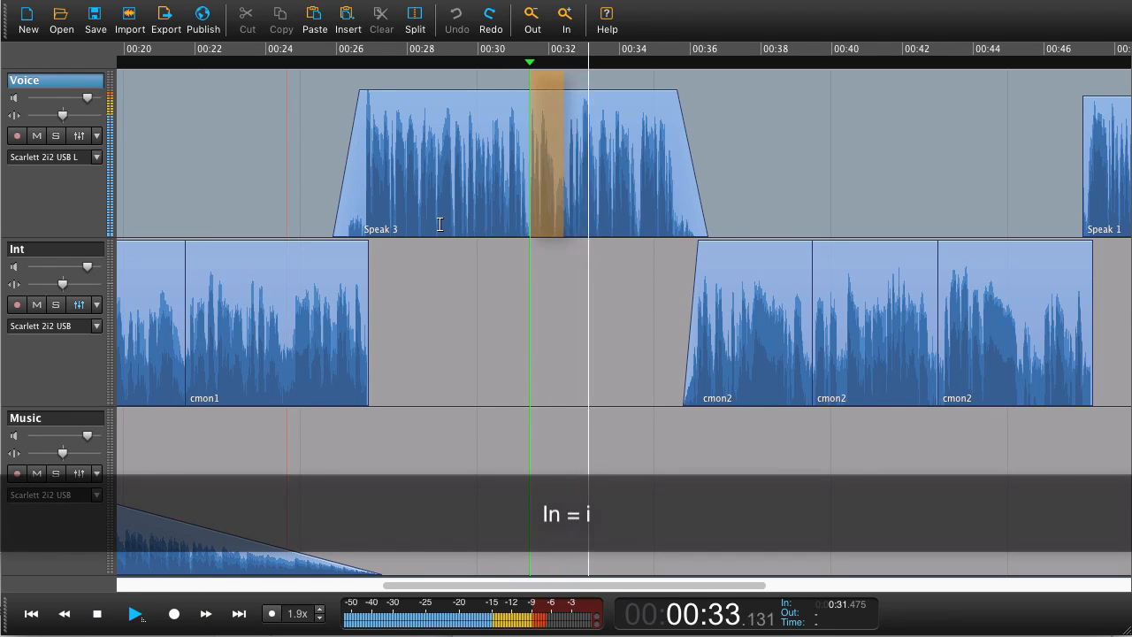
{"action": "key", "text": "Left"}
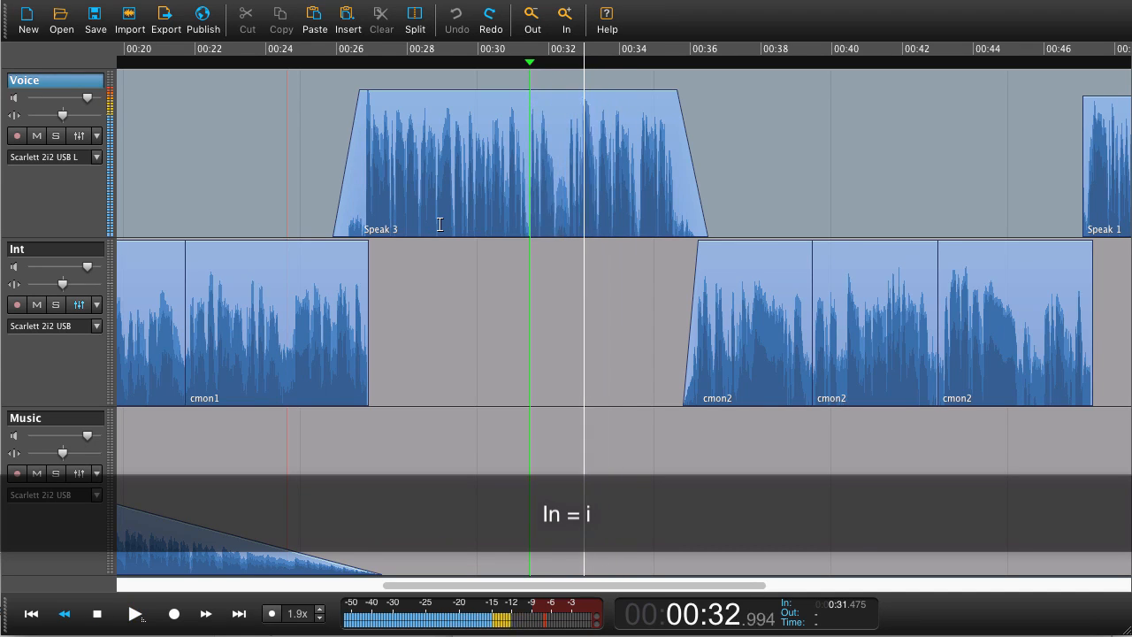
{"action": "key", "text": "l"}
{"action": "key", "text": "j"}
{"action": "key", "text": "l"}
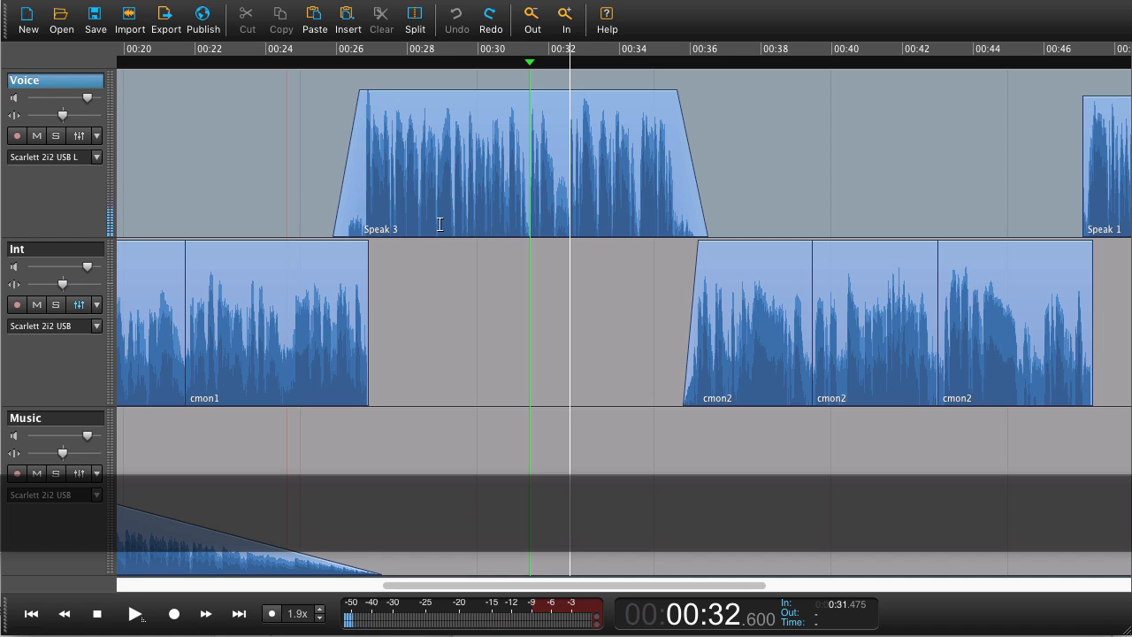
{"action": "key", "text": "o"}
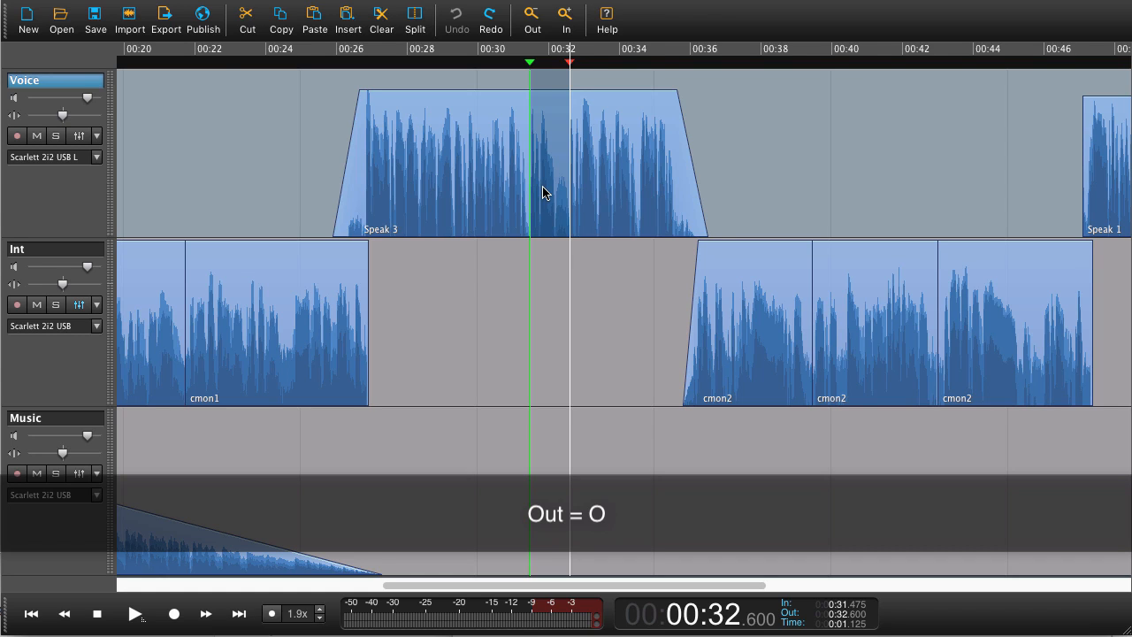
- Cut the marked section from the Voice track only, inspect the shifted clips and undo the cut
{"action": "left_click", "coordinate": [248, 27]}
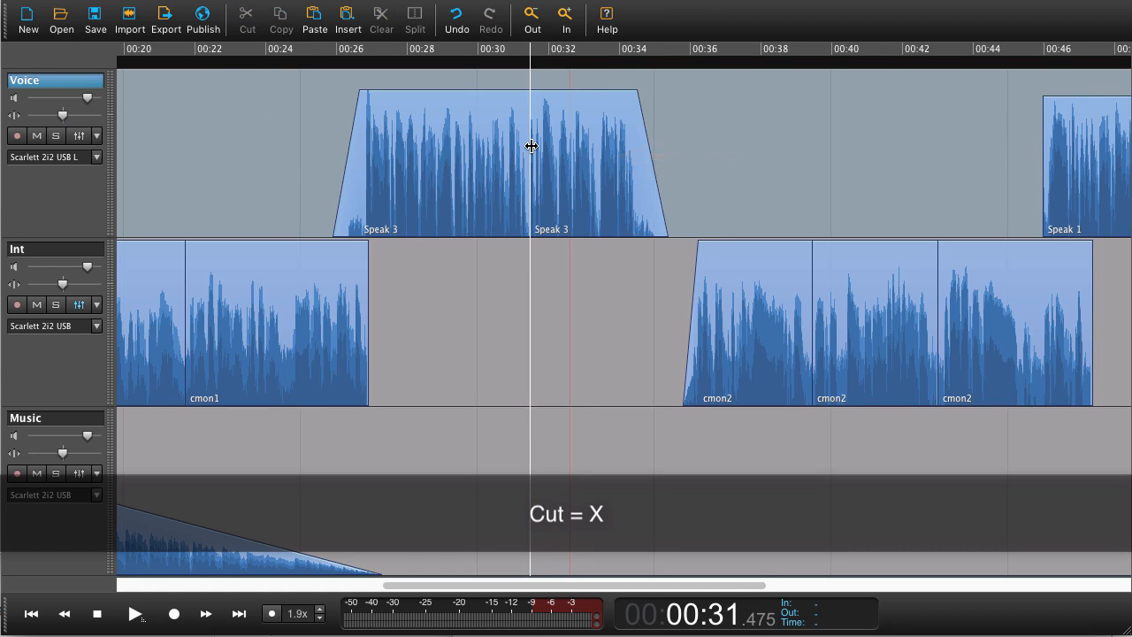
{"action": "scroll", "coordinate": [532, 148], "scroll_direction": "down", "scroll_amount": 3}
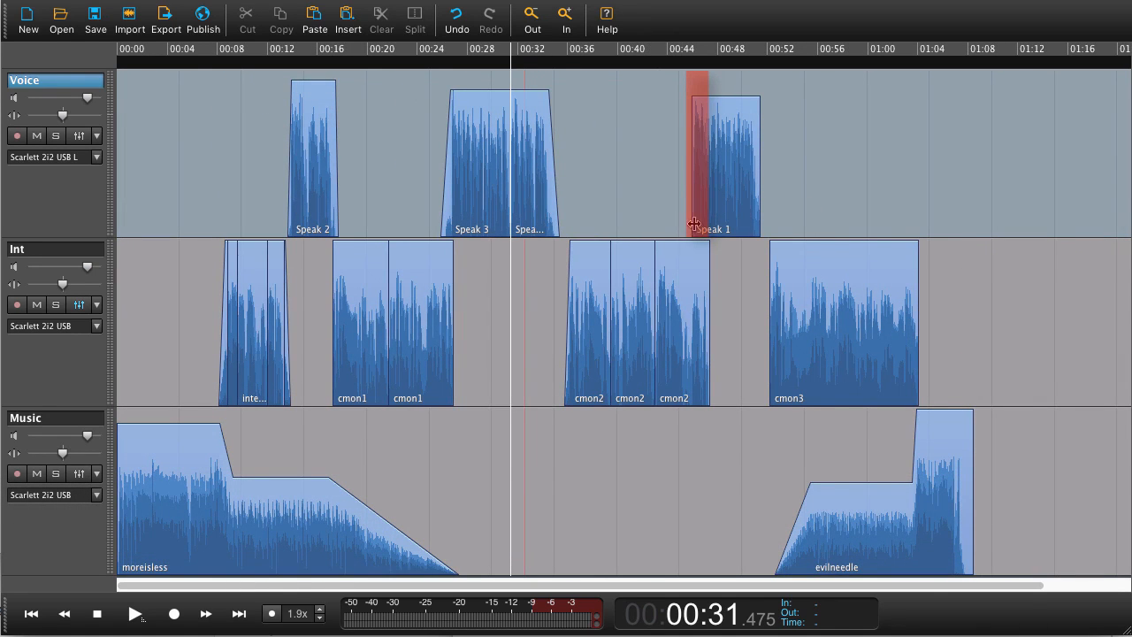
{"action": "key", "text": "super+z"}
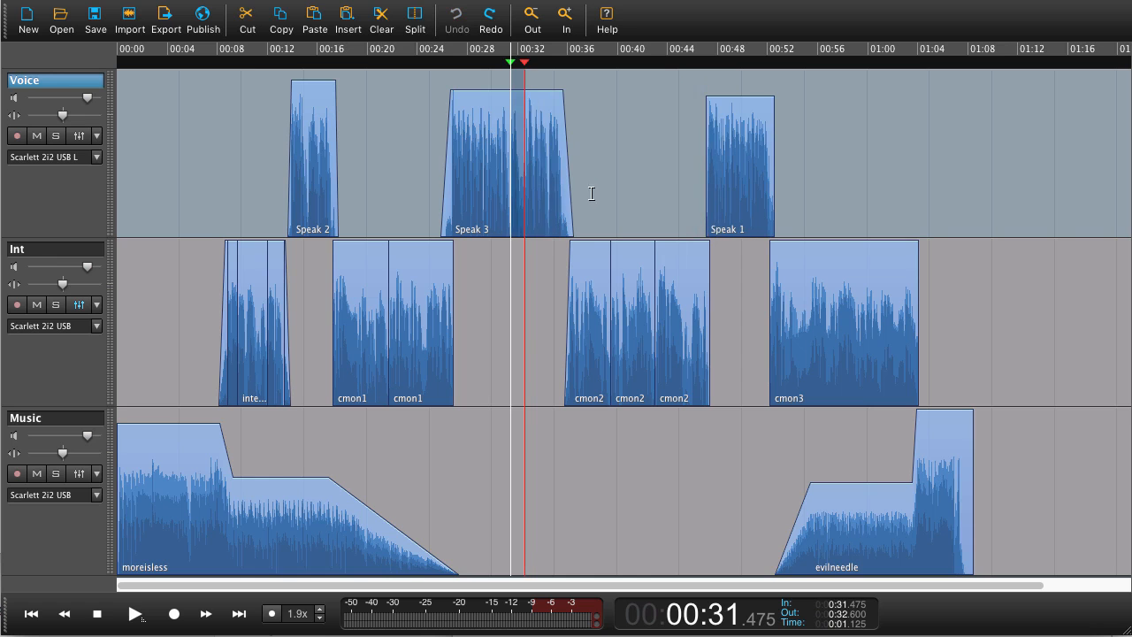
- Extend the marked section in Speak 3 to all tracks and delete that time range from every track
{"action": "scroll", "coordinate": [519, 228], "scroll_direction": "up", "scroll_amount": 5}
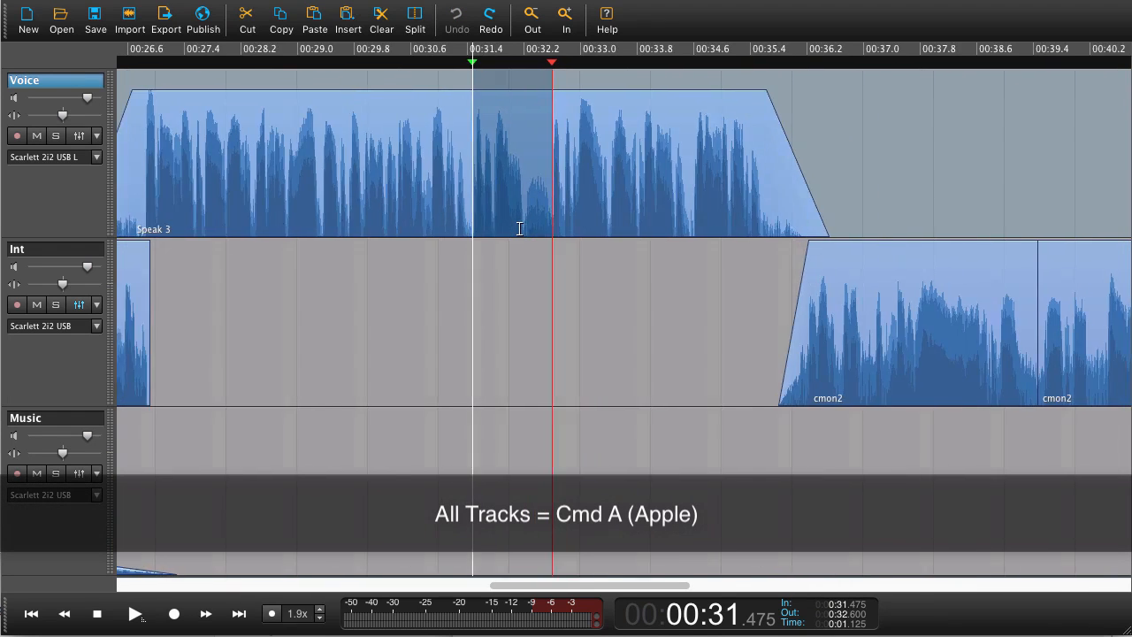
{"action": "key", "text": "super+a"}
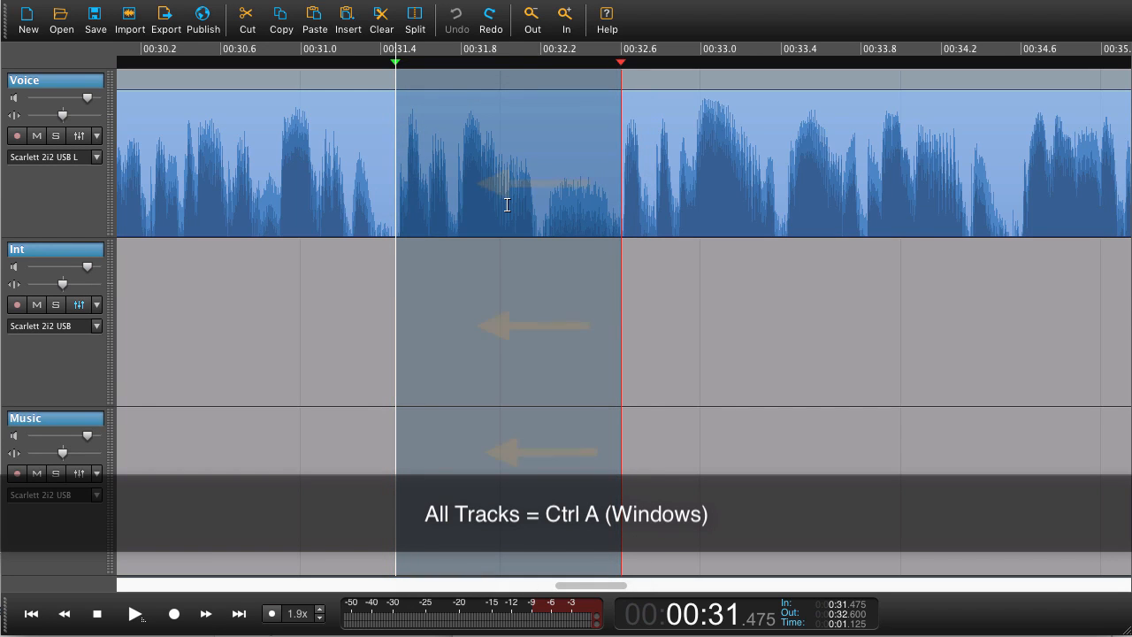
{"action": "key", "text": "Delete"}
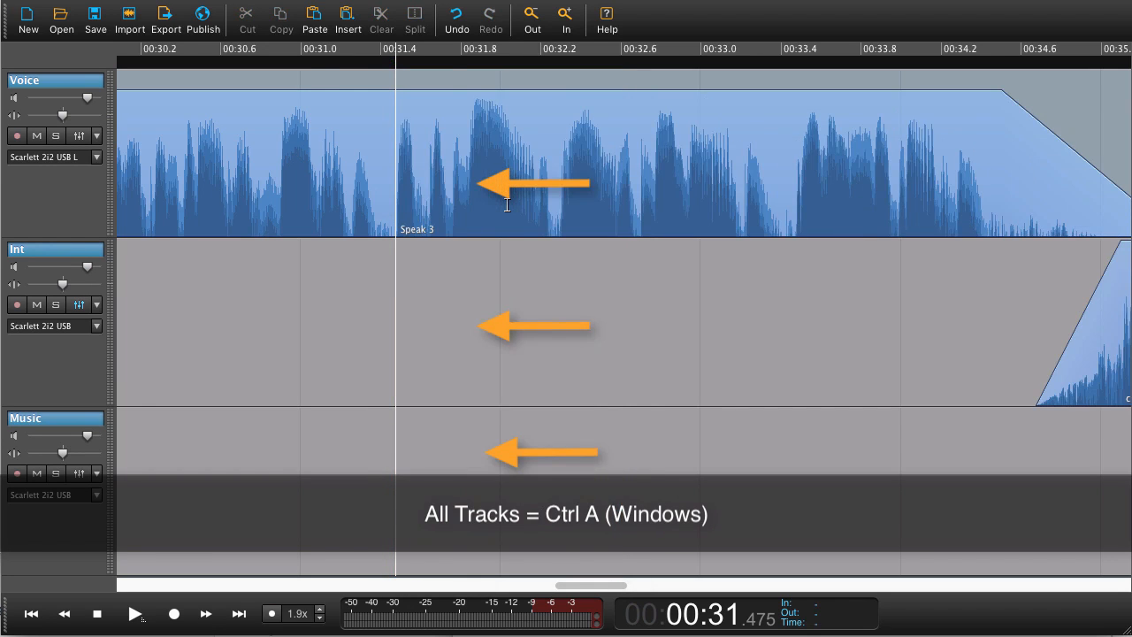
{"action": "scroll", "coordinate": [508, 205], "scroll_direction": "down", "scroll_amount": 4}
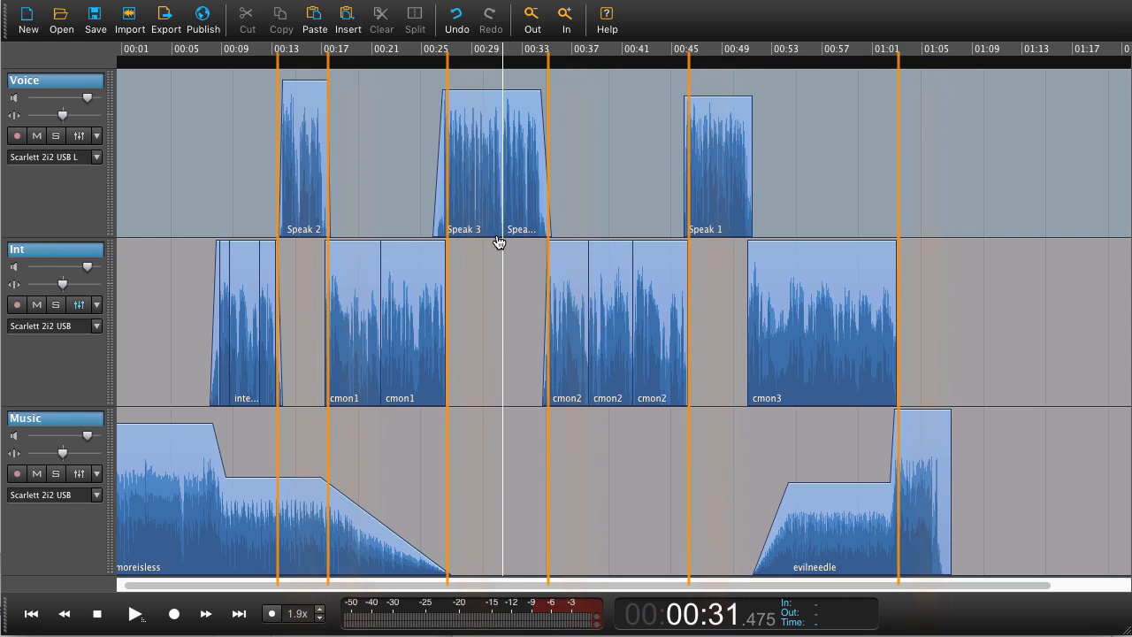
- Play back across the edit in Speak 3 into the cmon2 clip to check the join and track timing
{"action": "scroll", "coordinate": [499, 237], "scroll_direction": "up", "scroll_amount": 2}
{"action": "scroll", "coordinate": [498, 235], "scroll_direction": "up", "scroll_amount": 2}
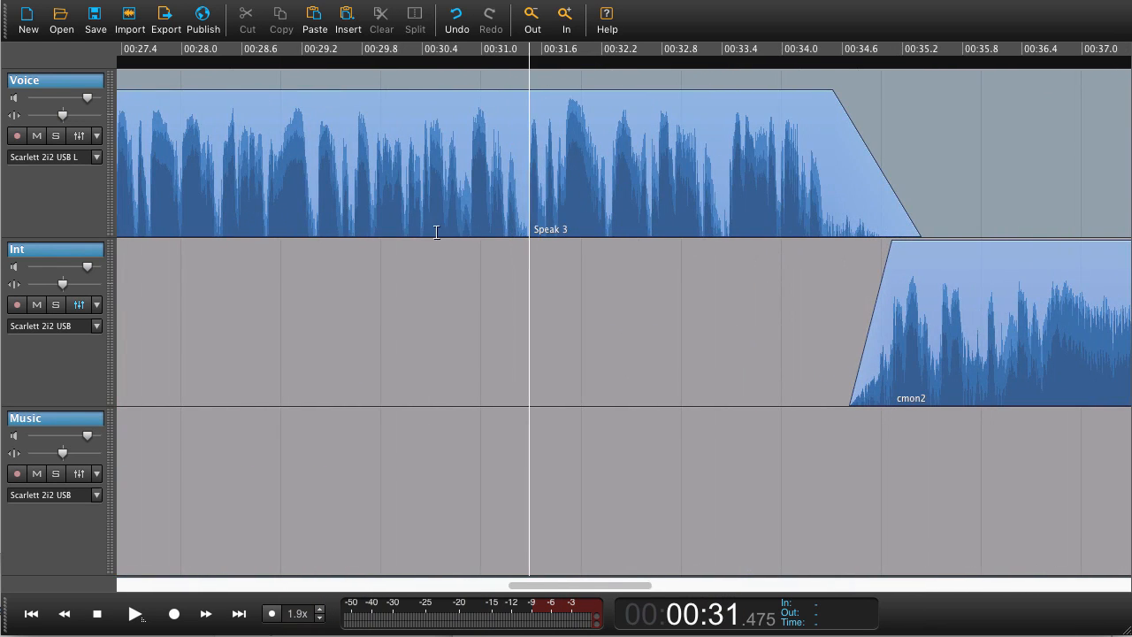
{"action": "left_click", "coordinate": [435, 232]}
{"action": "key", "text": "space"}
{"action": "scroll", "coordinate": [468, 228], "scroll_direction": "down", "scroll_amount": 6}
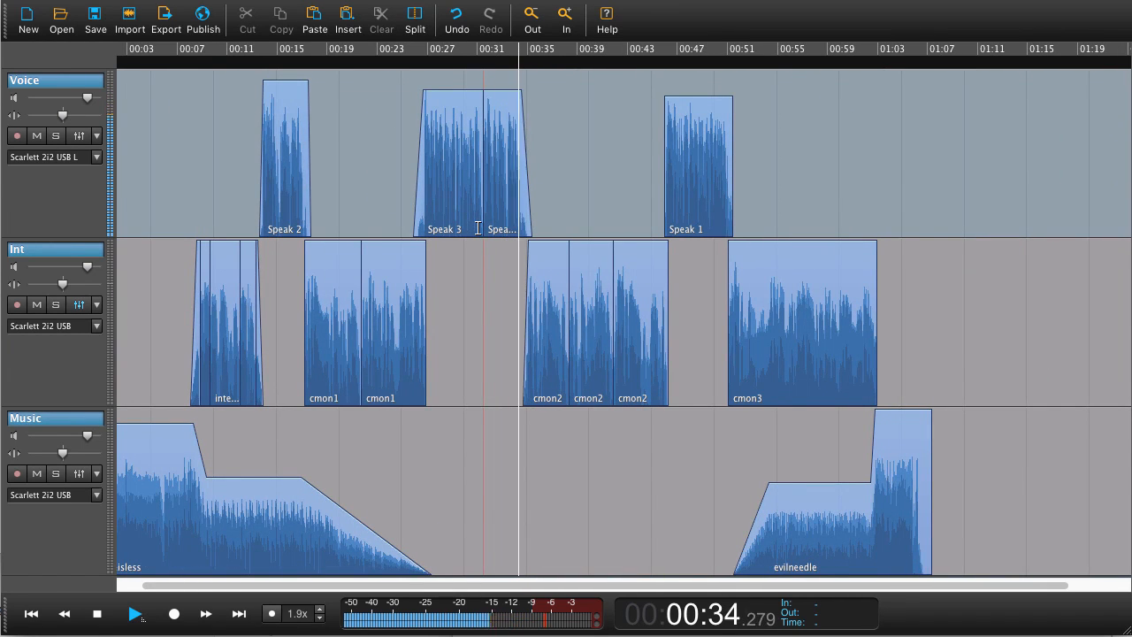
{"action": "key", "text": "space"}
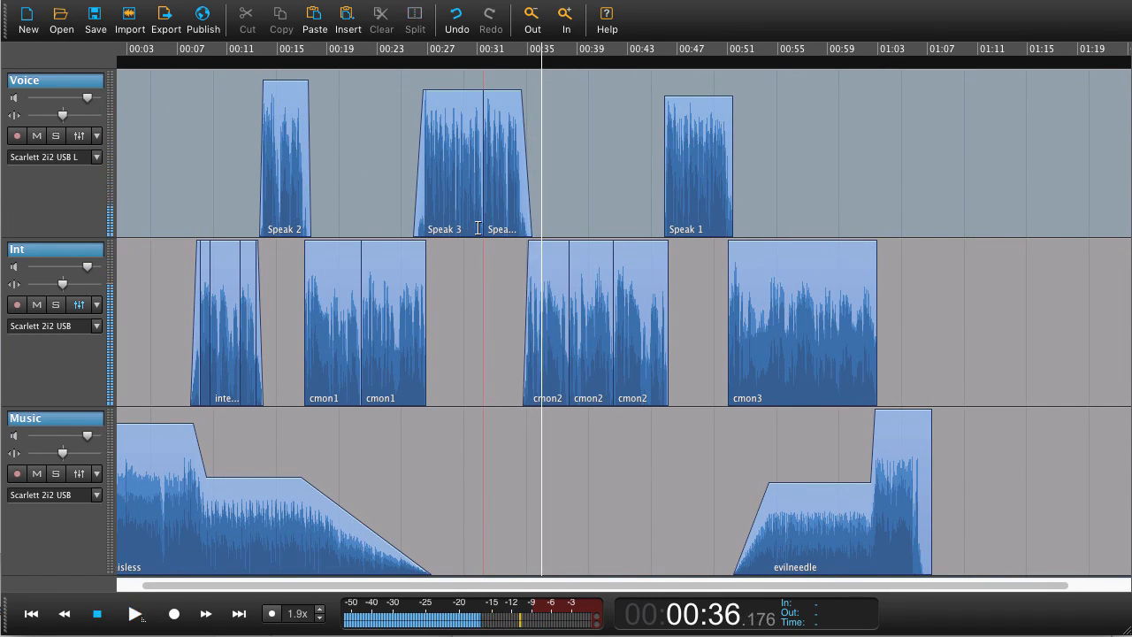
{"action": "scroll", "coordinate": [486, 223], "scroll_direction": "up", "scroll_amount": 3}
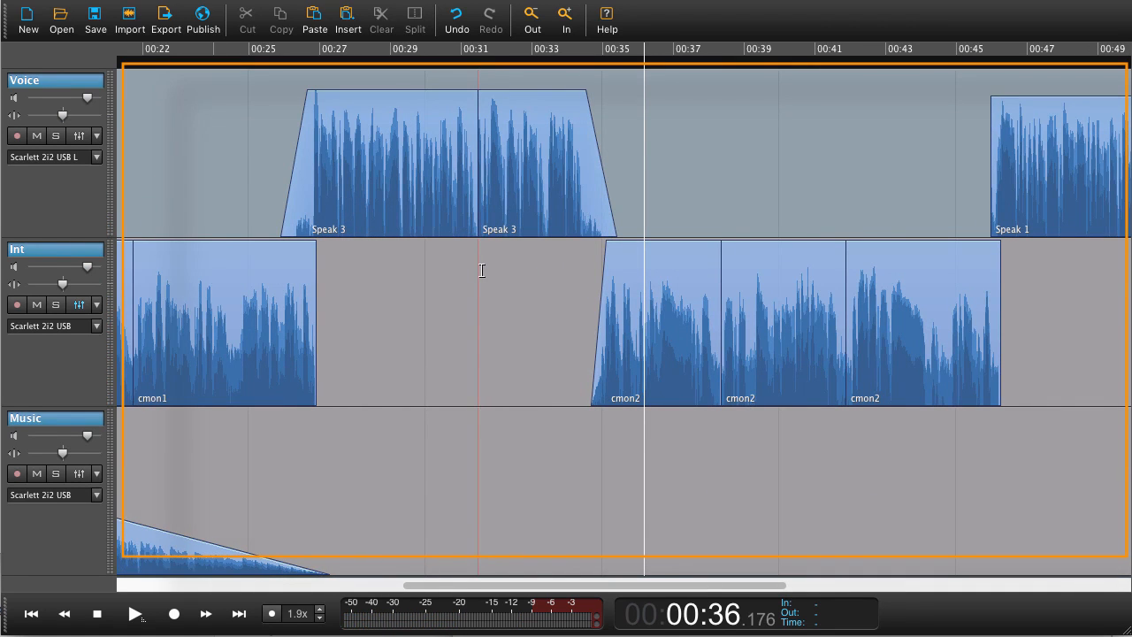
- Undo the deletion across all tracks and clear the selection
{"action": "key", "text": "super+z"}
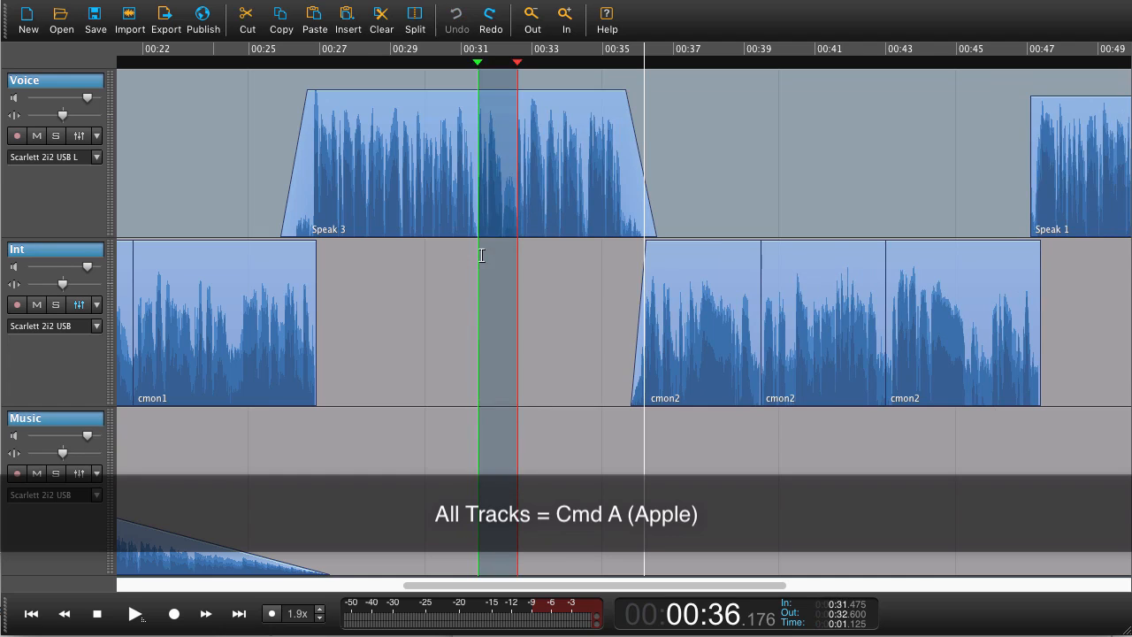
{"action": "key", "text": "Escape"}
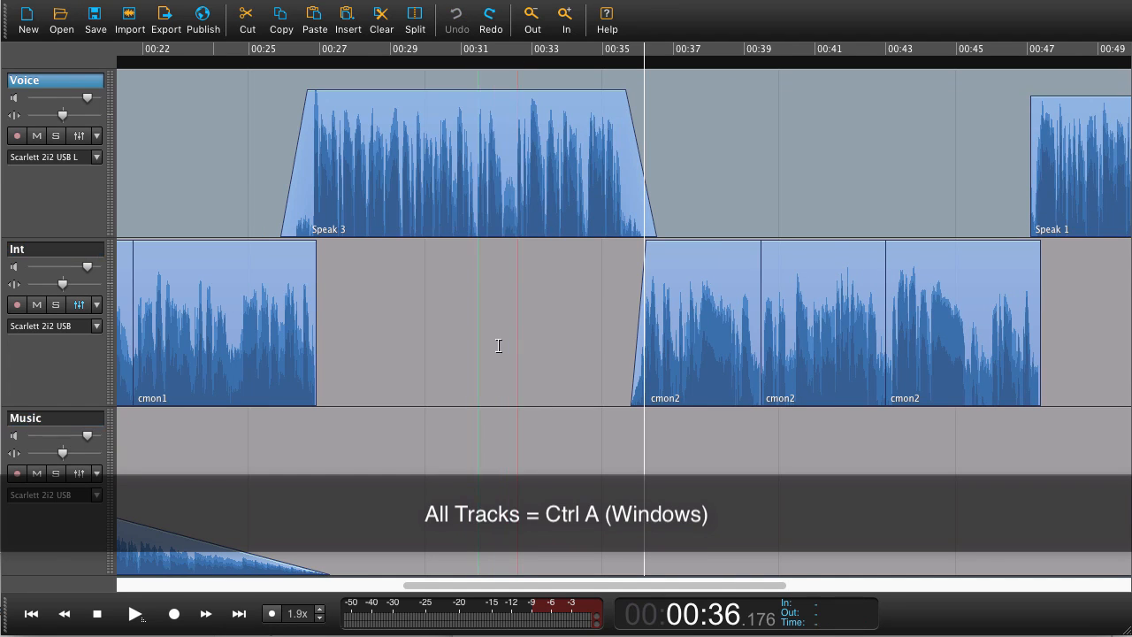
- Select 00:31.446 to 00:32.646 in Speak 3 and add the Int and Music tracks to the selection
{"action": "left_click_drag", "start_coordinate": [476, 231], "coordinate": [519, 234]}
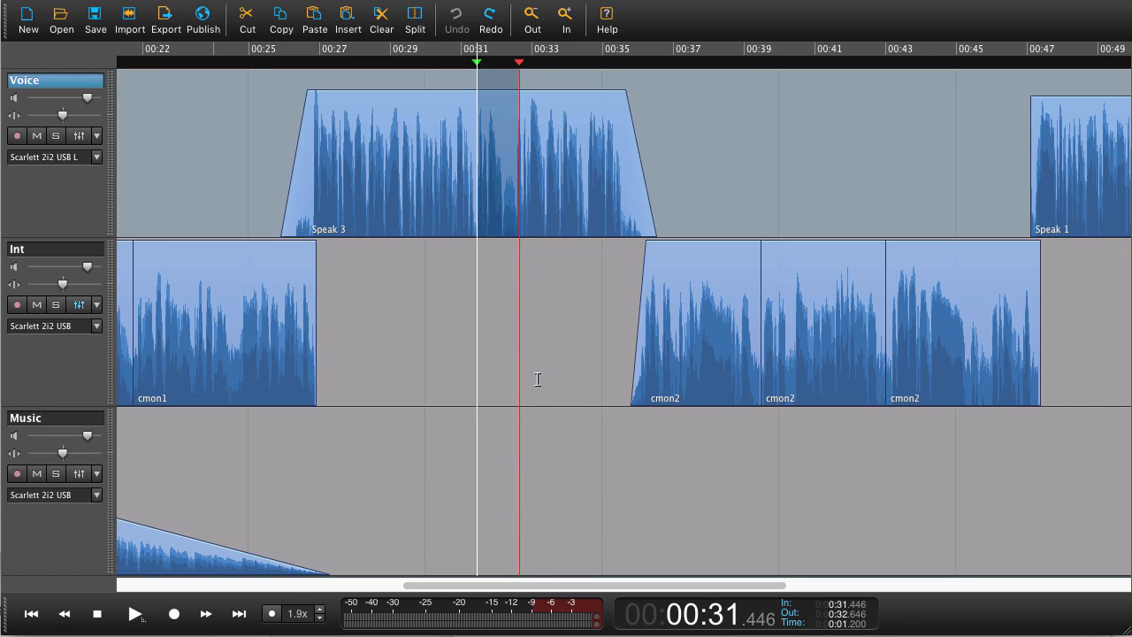
{"action": "left_click", "coordinate": [500, 334], "text": "shift"}
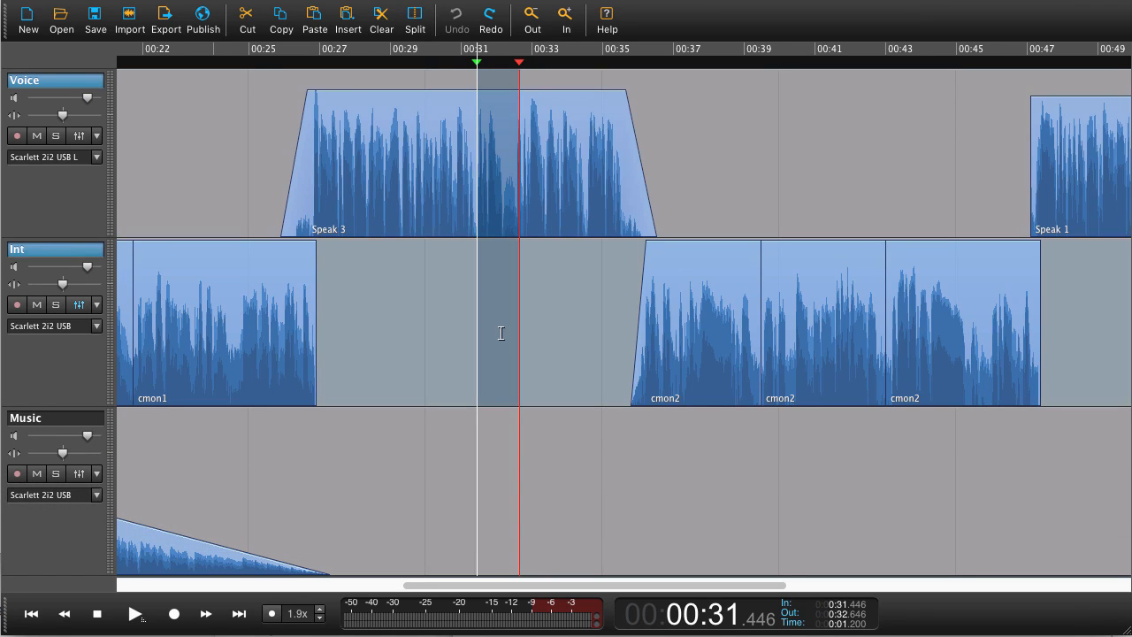
{"action": "left_click", "coordinate": [500, 446], "text": "shift"}
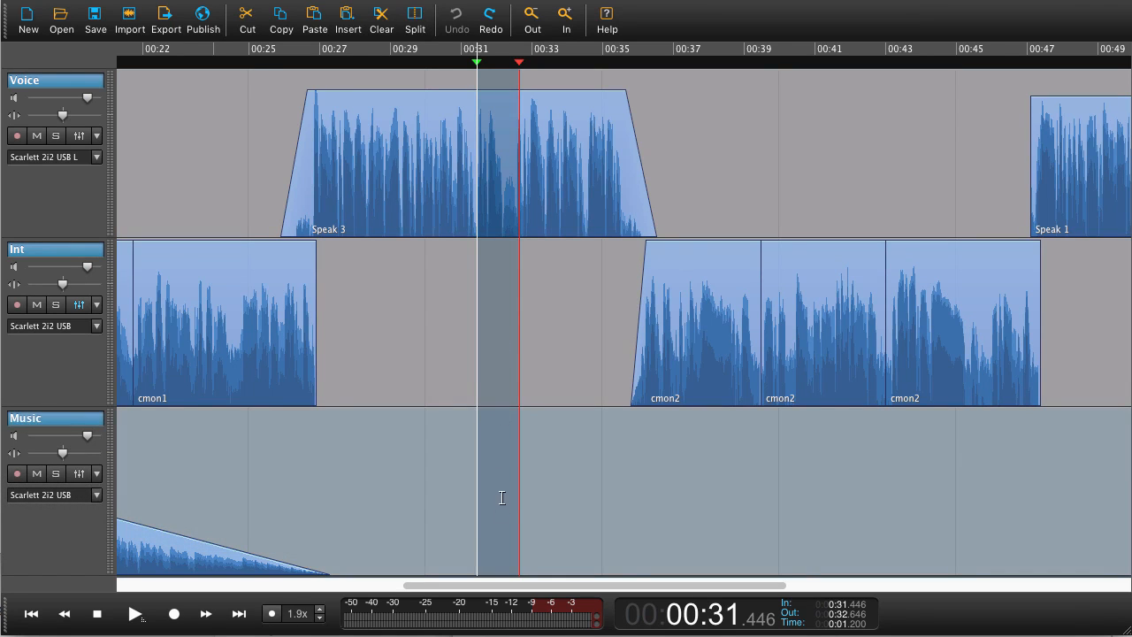
{"action": "left_click", "coordinate": [502, 498], "text": "shift"}
{"action": "left_click", "coordinate": [509, 371], "text": "shift"}
{"action": "left_click", "coordinate": [509, 450], "text": "shift"}
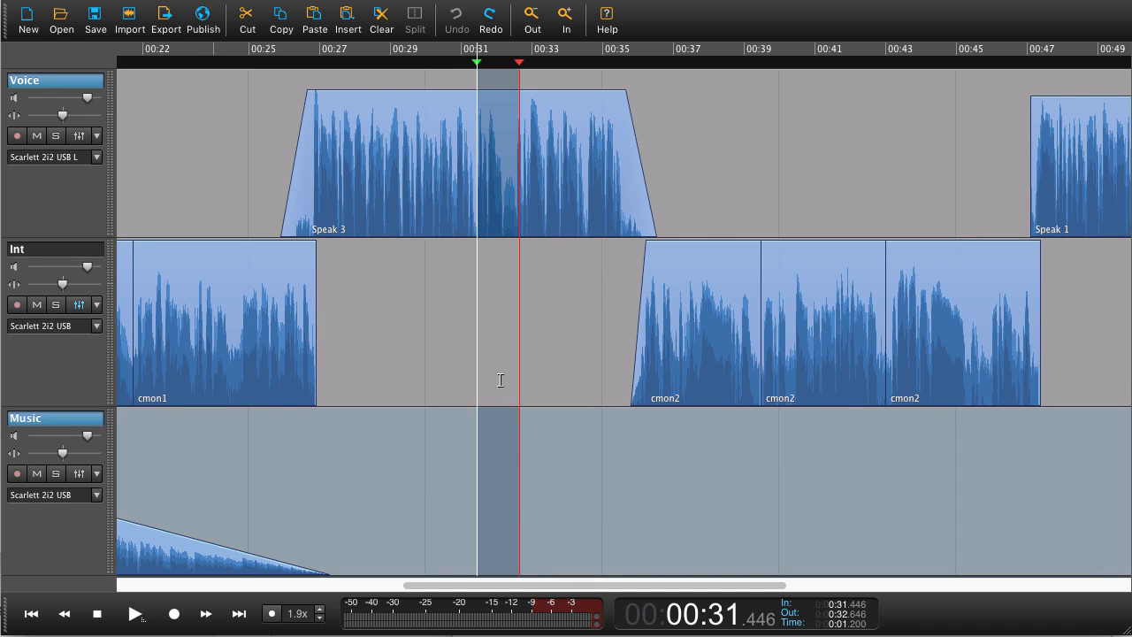
{"action": "left_click", "coordinate": [500, 363], "text": "shift"}
{"action": "scroll", "coordinate": [499, 364], "scroll_direction": "down", "scroll_amount": 2}
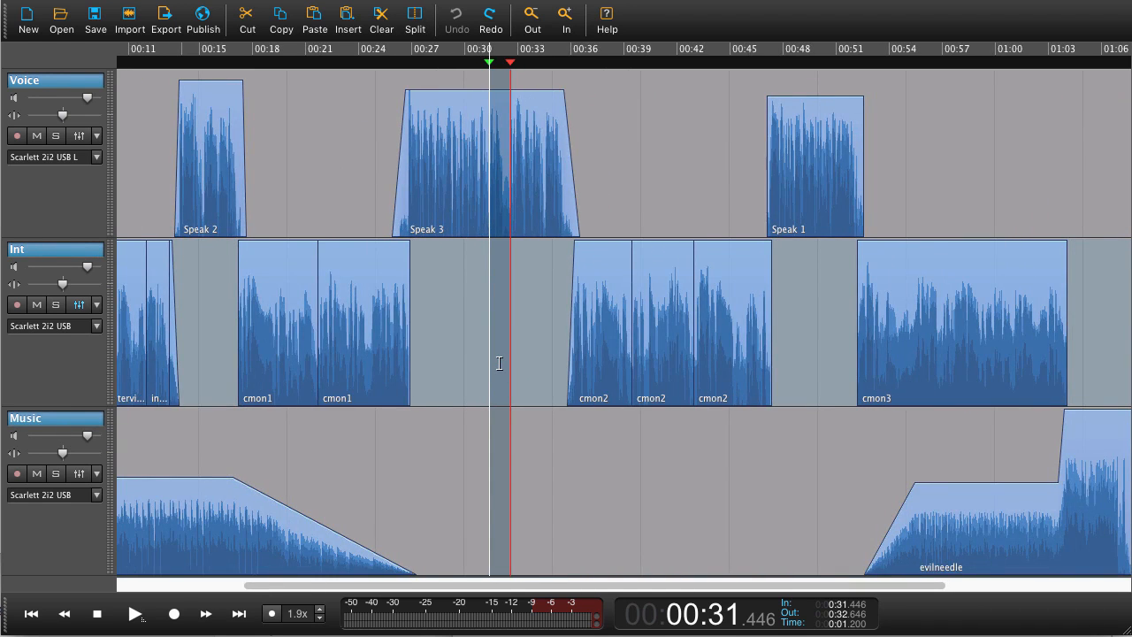
{"action": "scroll", "coordinate": [499, 362], "scroll_direction": "down", "scroll_amount": 2}
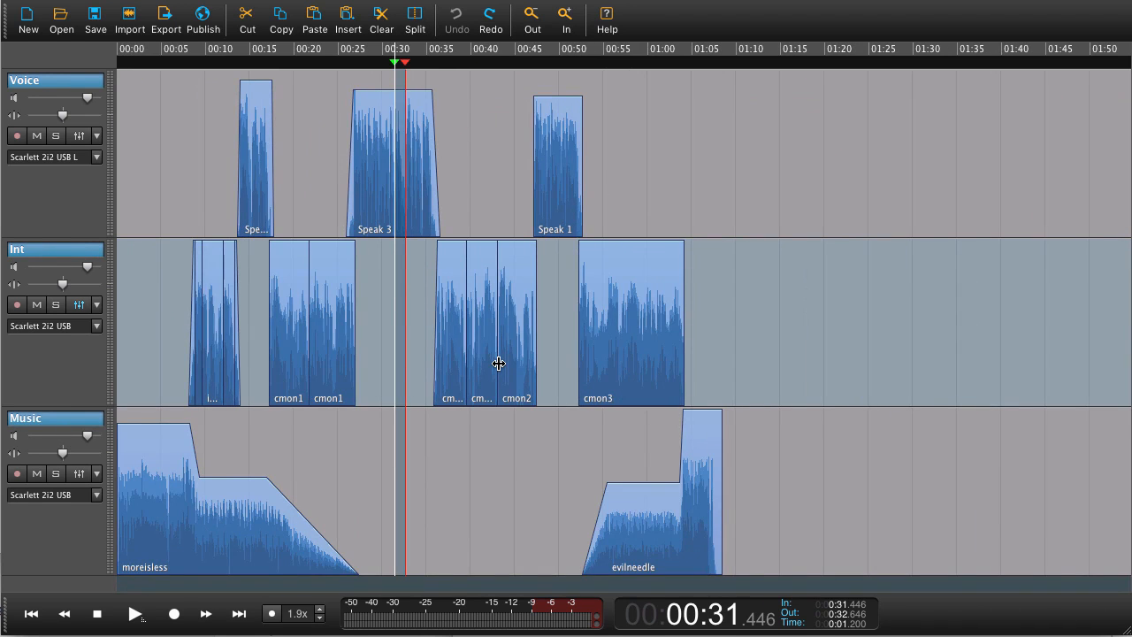
- Clear the time range and identify the Voice and Int clips belonging to the Speak 3 section and to the Speak 1 section
{"action": "left_click", "coordinate": [405, 334]}
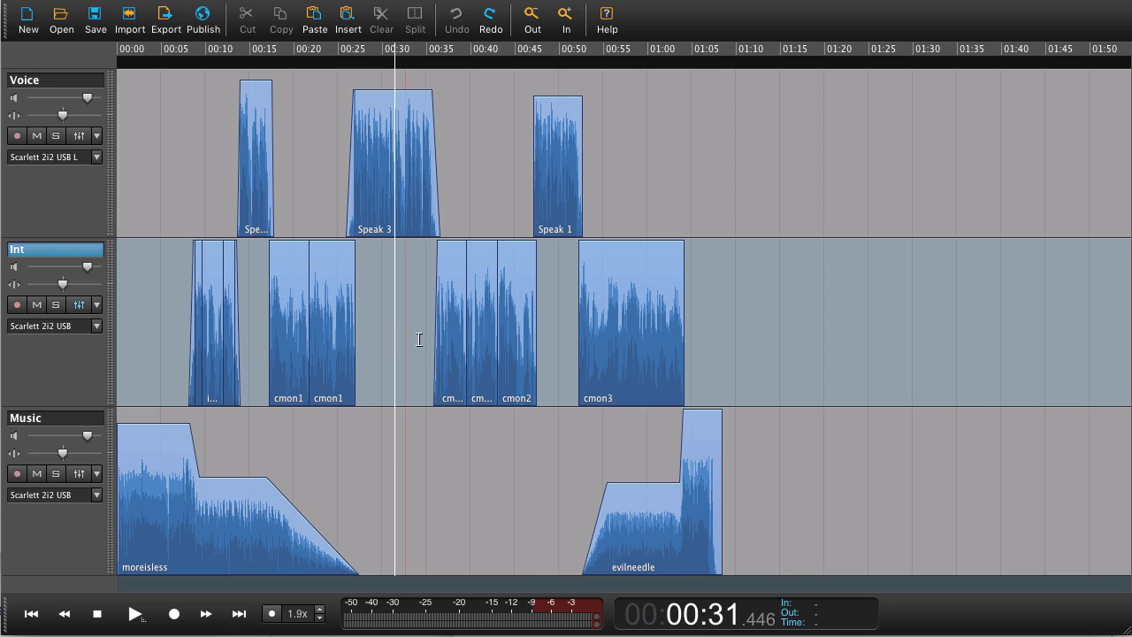
{"action": "left_click", "coordinate": [383, 157]}
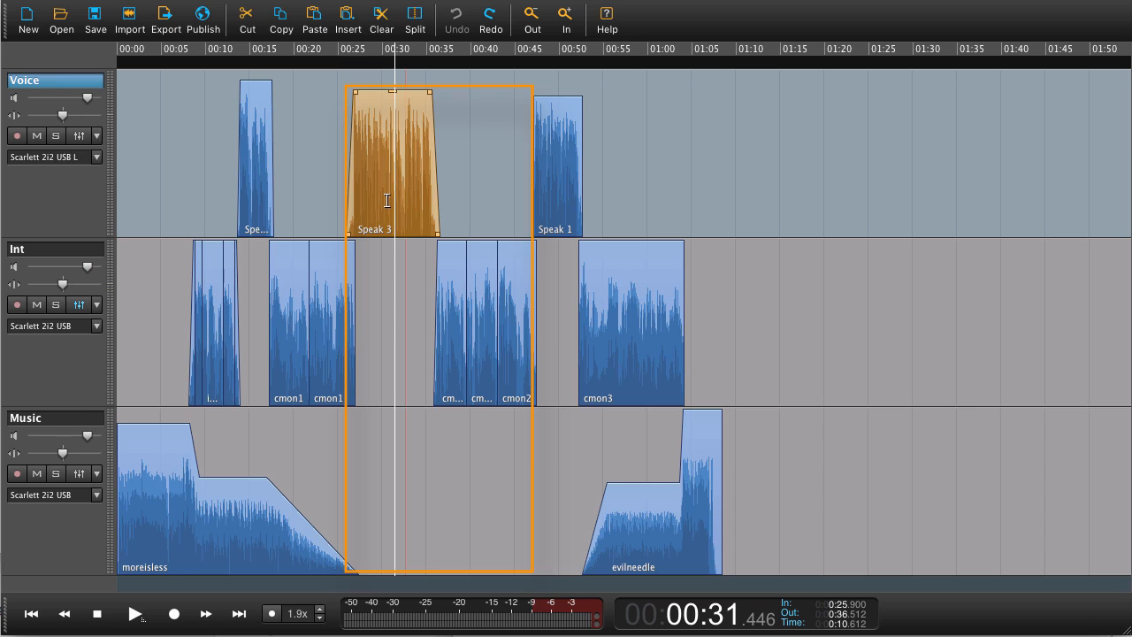
{"action": "left_click", "coordinate": [448, 283]}
{"action": "left_click", "coordinate": [509, 291], "text": "shift"}
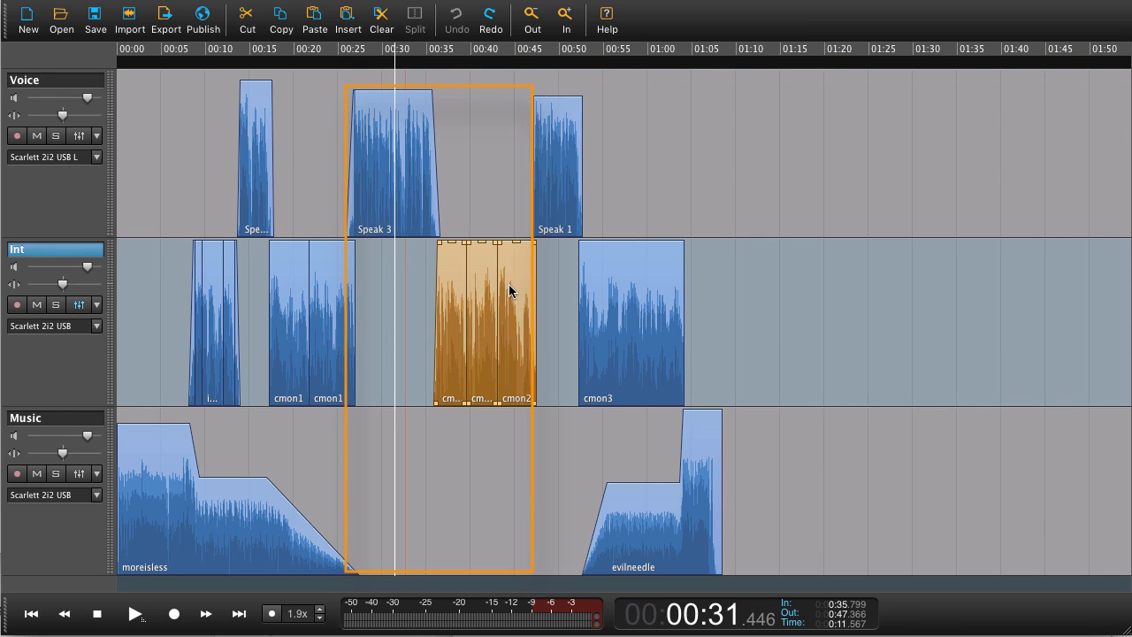
{"action": "left_click", "coordinate": [553, 198]}
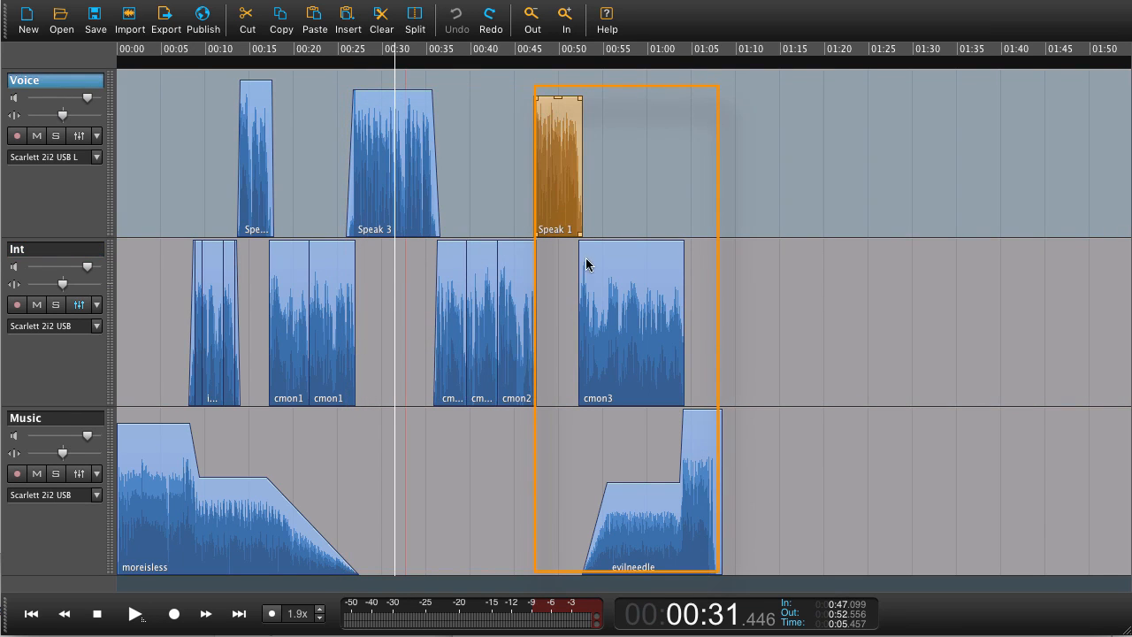
{"action": "left_click", "coordinate": [608, 289]}
{"action": "left_click", "coordinate": [611, 297]}
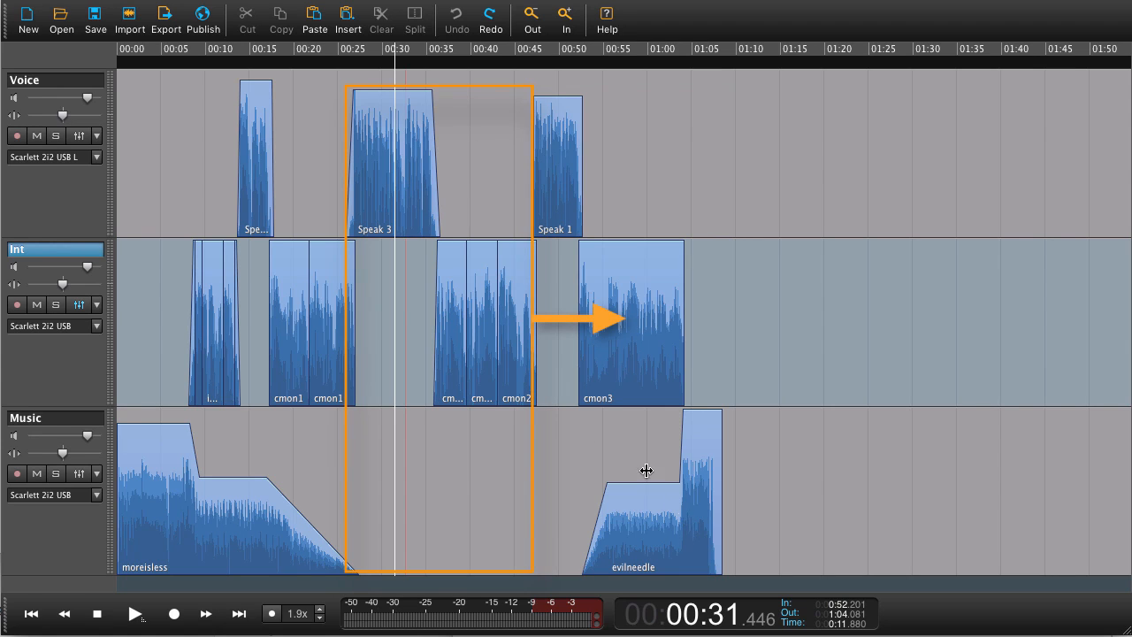
- Select Speak 3 and all following clips on every track, move them to start at 00:50.900, and clear the selection
{"action": "left_click", "coordinate": [392, 160], "text": "ctrl+alt"}
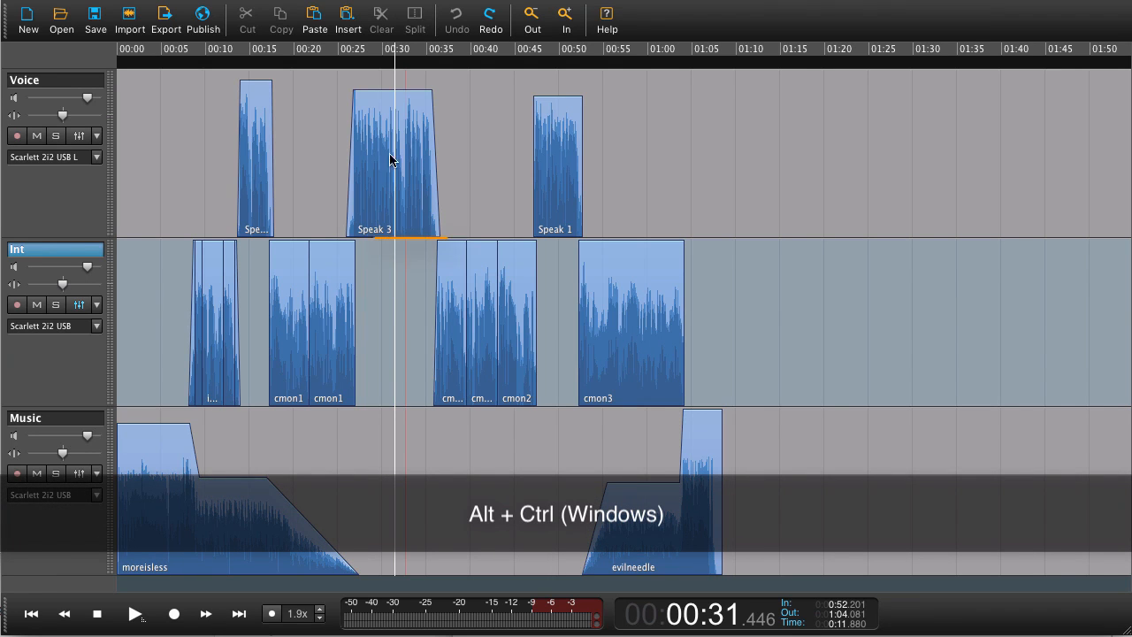
{"action": "left_click", "coordinate": [387, 145], "text": "ctrl+alt"}
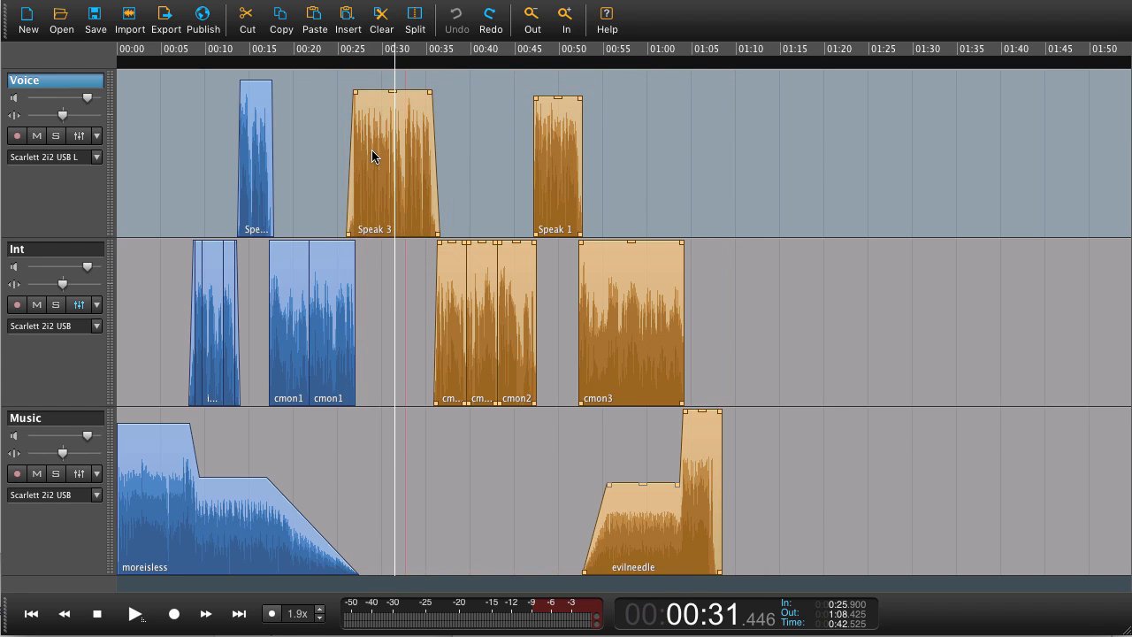
{"action": "left_click_drag", "start_coordinate": [371, 152], "coordinate": [593, 155]}
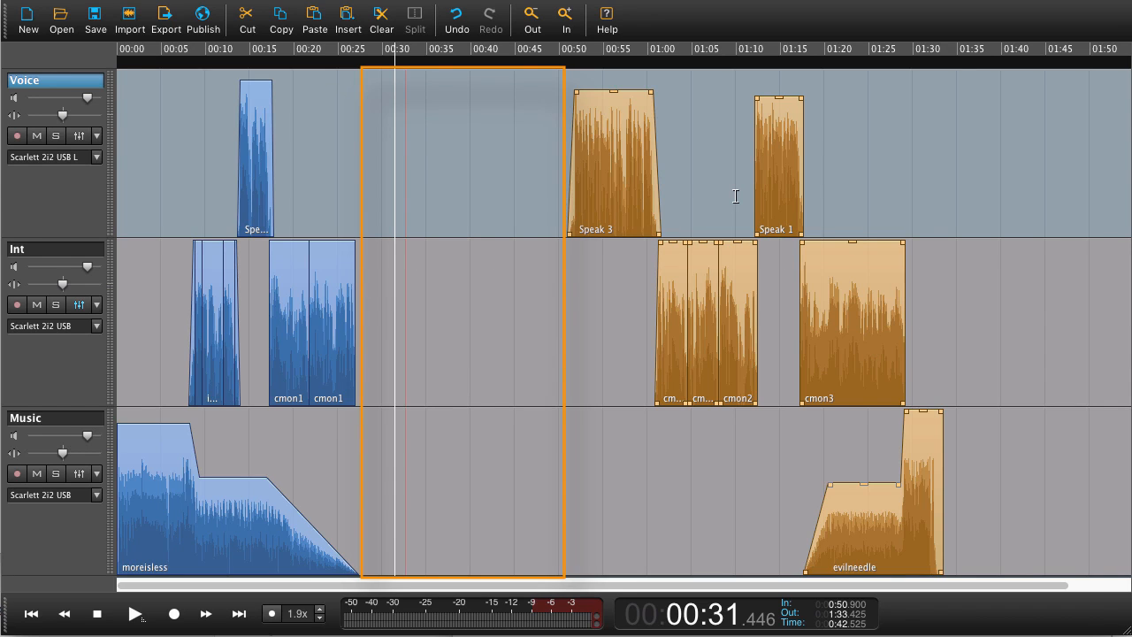
{"action": "key", "text": "Escape"}
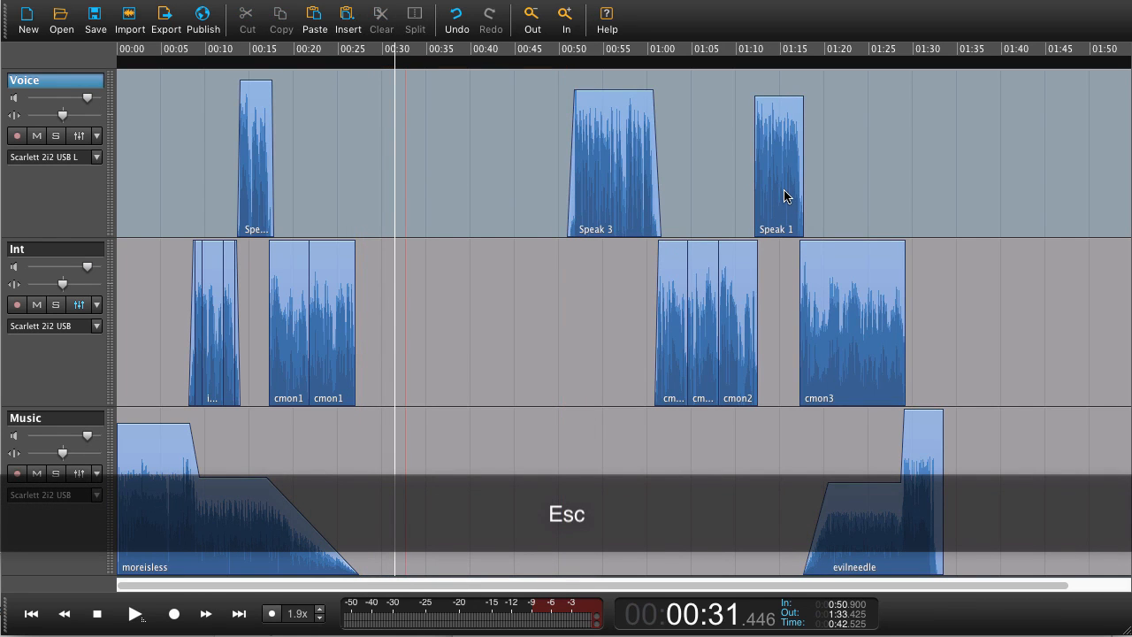
- Select Speak 1 and all following clips on every track, move them to start at 00:26.967, and clear the selection
{"action": "double_click", "coordinate": [782, 171]}
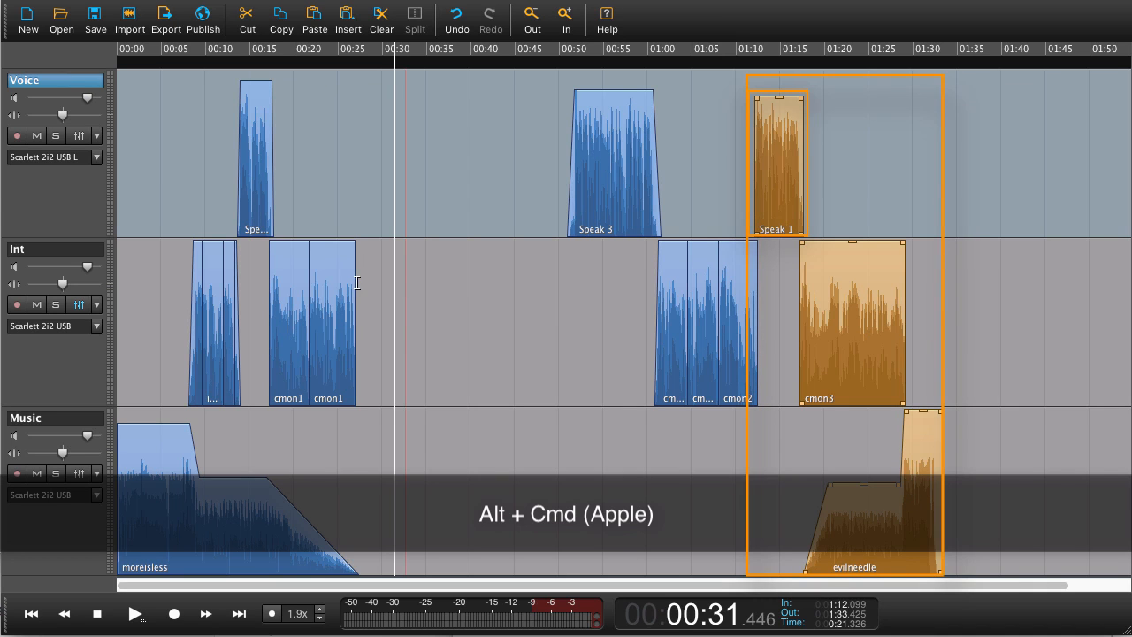
{"action": "left_click_drag", "start_coordinate": [783, 171], "coordinate": [386, 177]}
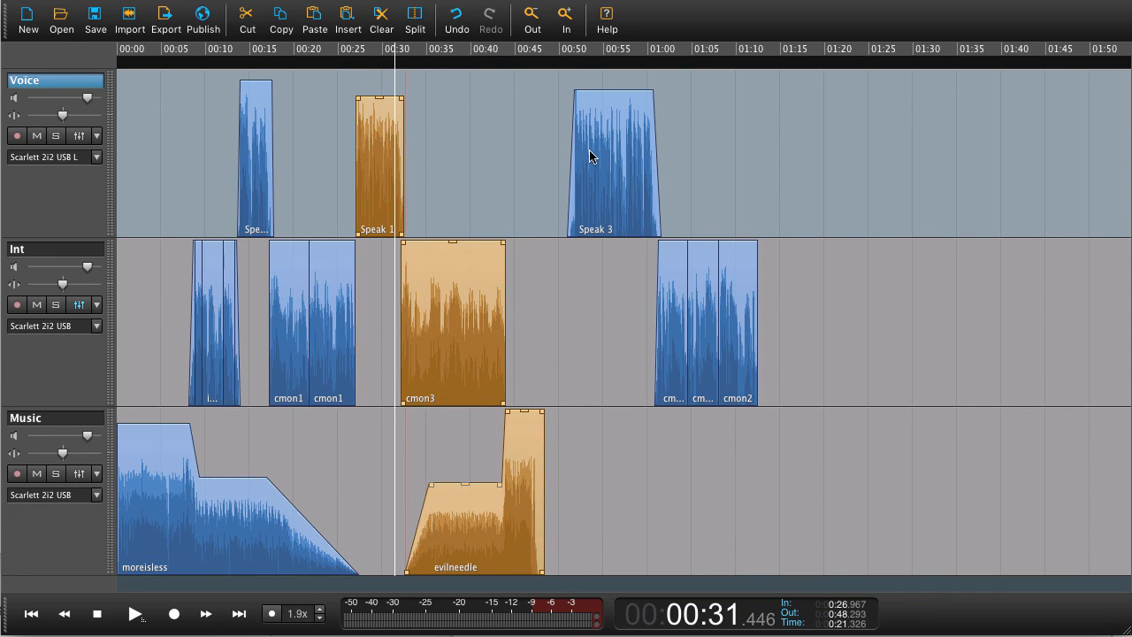
{"action": "key", "text": "Escape"}
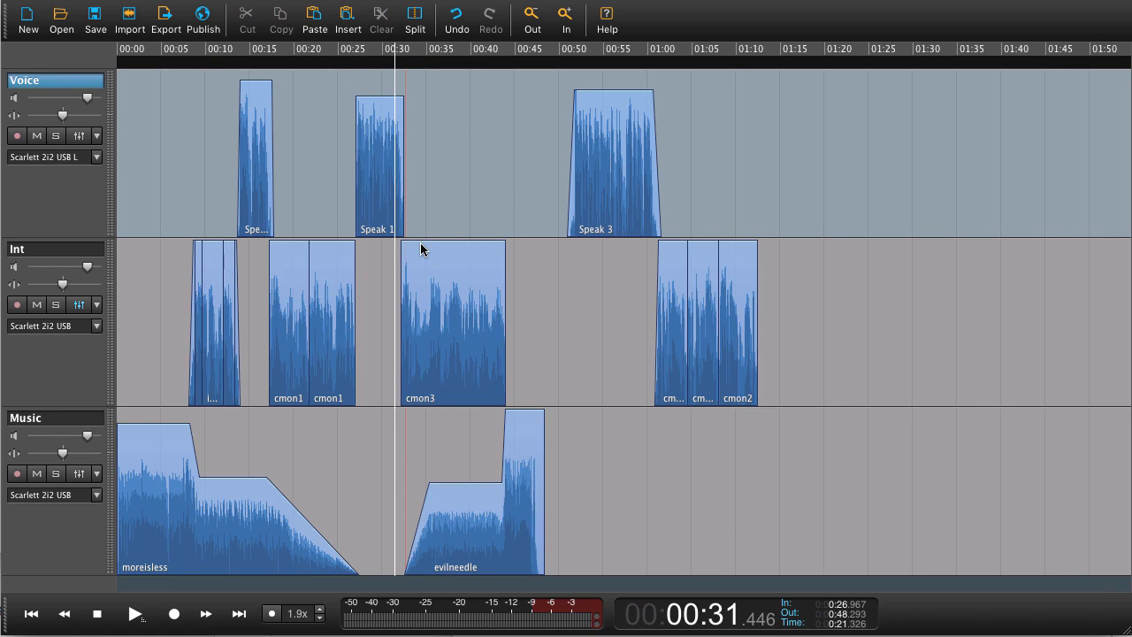
- Move Speak 3 and the three cmon2 clips together to start at 00:43.734 and play across the join after cmon3
{"action": "left_click", "coordinate": [610, 155]}
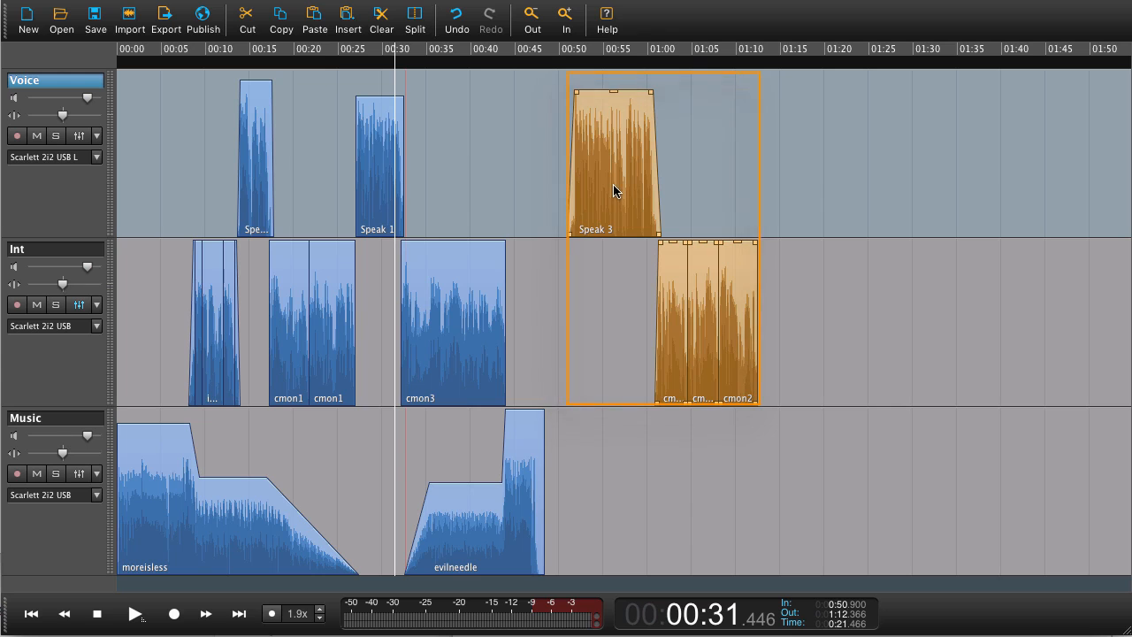
{"action": "left_click_drag", "start_coordinate": [615, 190], "coordinate": [550, 188]}
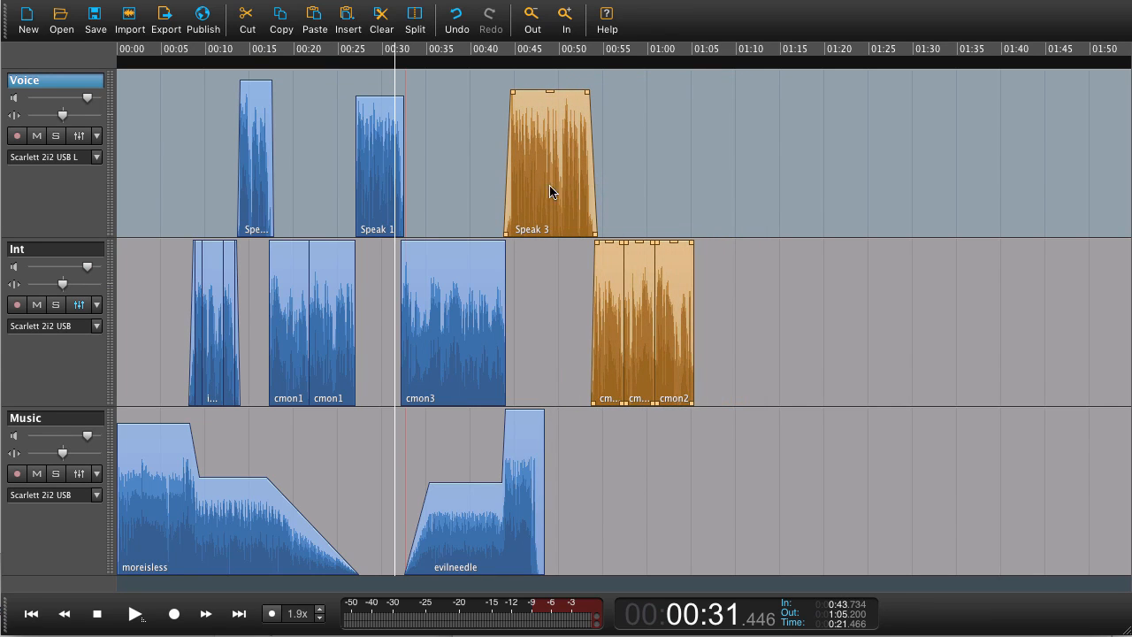
{"action": "left_click", "coordinate": [483, 213]}
{"action": "key", "text": "space"}
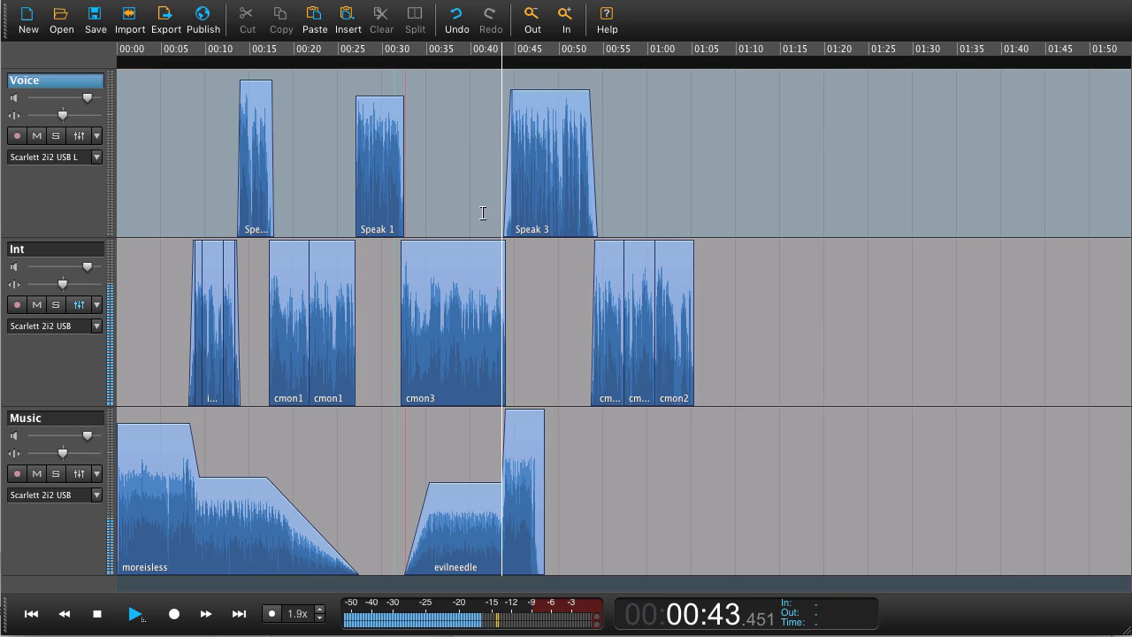
{"action": "key", "text": "space"}
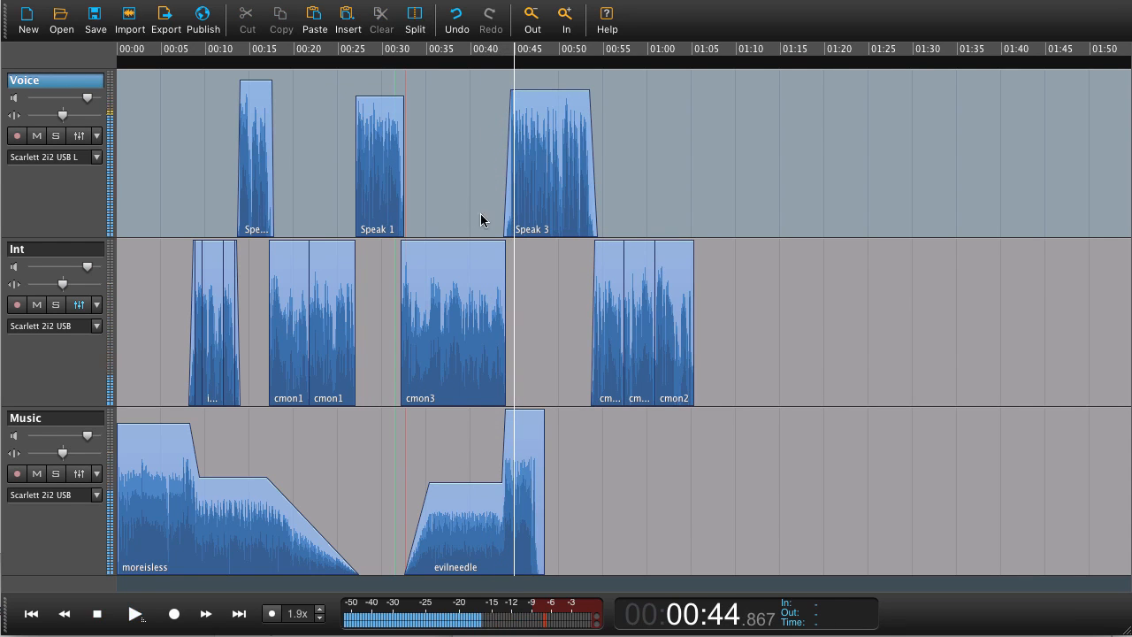
- Move Speak 3 and its cmon2 clips together to start at 00:49.740, clear of the evilneedle music
{"action": "scroll", "coordinate": [530, 439], "scroll_direction": "up", "scroll_amount": 5}
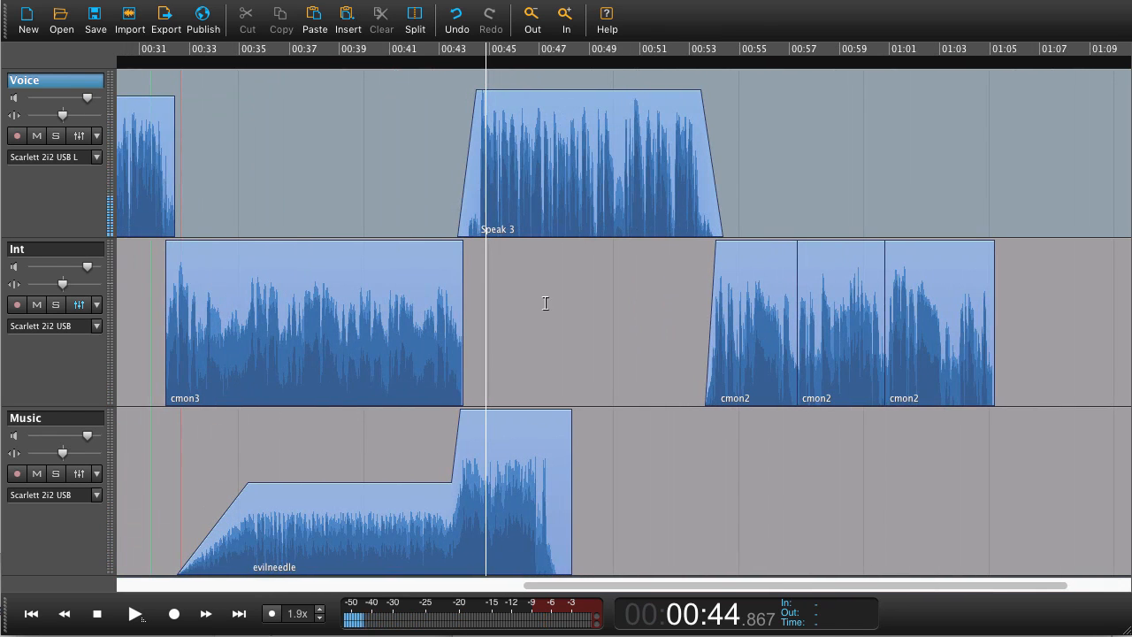
{"action": "left_click", "coordinate": [559, 168]}
{"action": "left_click_drag", "start_coordinate": [551, 182], "coordinate": [702, 184]}
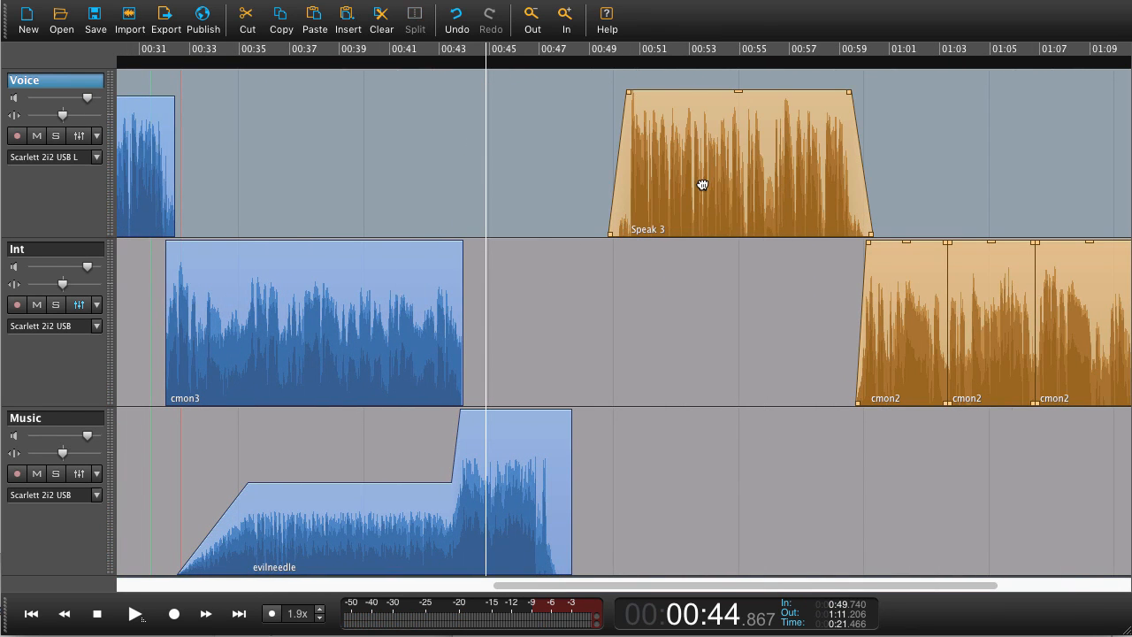
- Play the evilneedle ending from 00:45.957, stop at 00:47.192, and reselect Speak 3 with its cmon2 clips
{"action": "left_click", "coordinate": [514, 204]}
{"action": "key", "text": "space"}
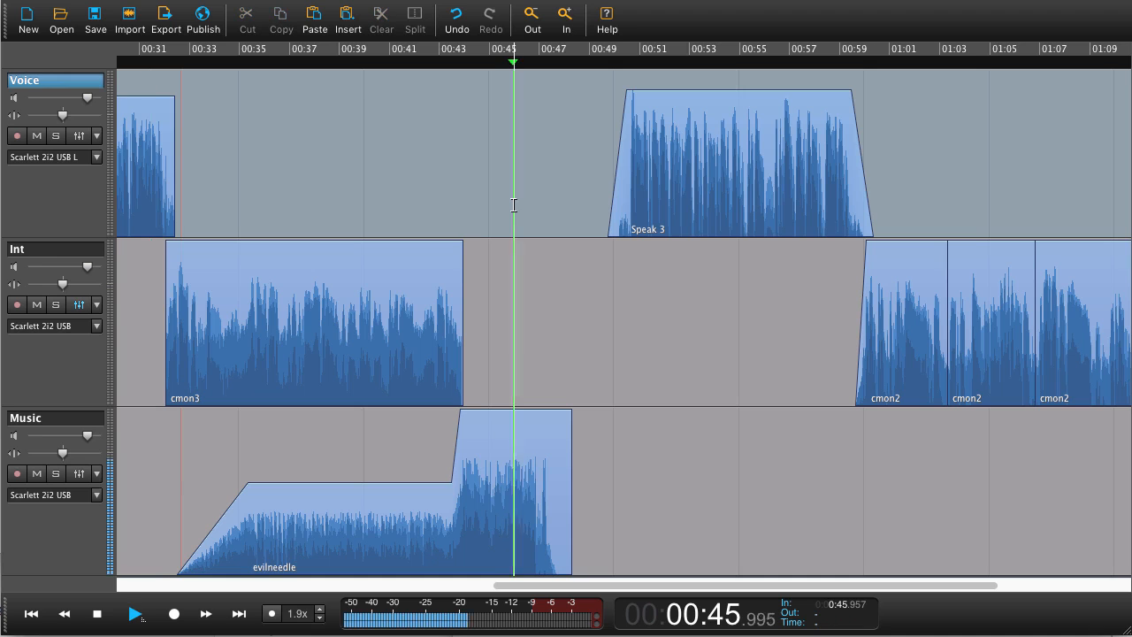
{"action": "key", "text": "space"}
{"action": "key", "text": "ctrl+z"}
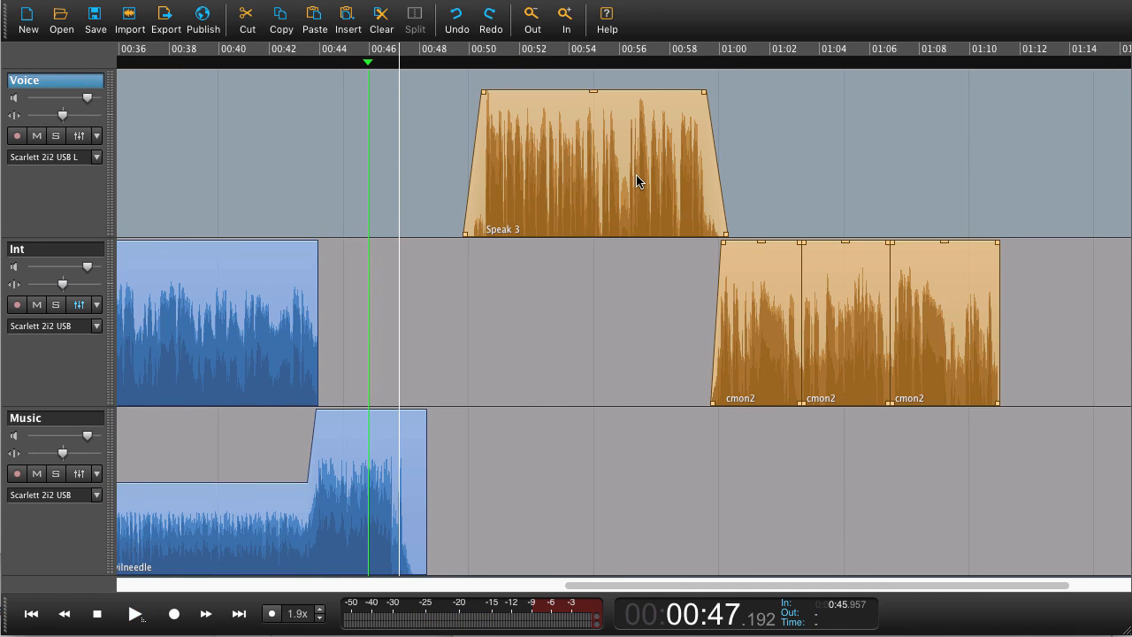
- Snap Speak 3 and its cmon2 clips to the playhead at 00:47.192, and nudge them so the speech itself begins at the playhead
{"action": "key", "text": "alt+super"}
{"action": "key", "text": "shift+ctrl+Left"}
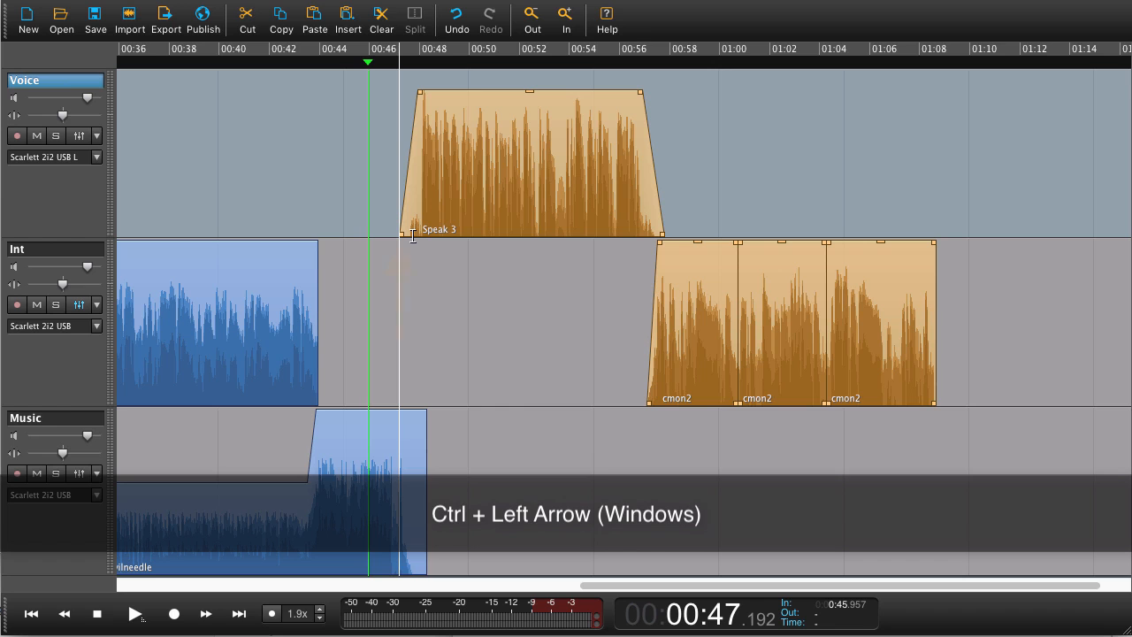
{"action": "key", "text": "ctrl+Left"}
{"action": "key", "text": "ctrl+Left"}
{"action": "key", "text": "ctrl+Left"}
{"action": "key", "text": "ctrl+Left"}
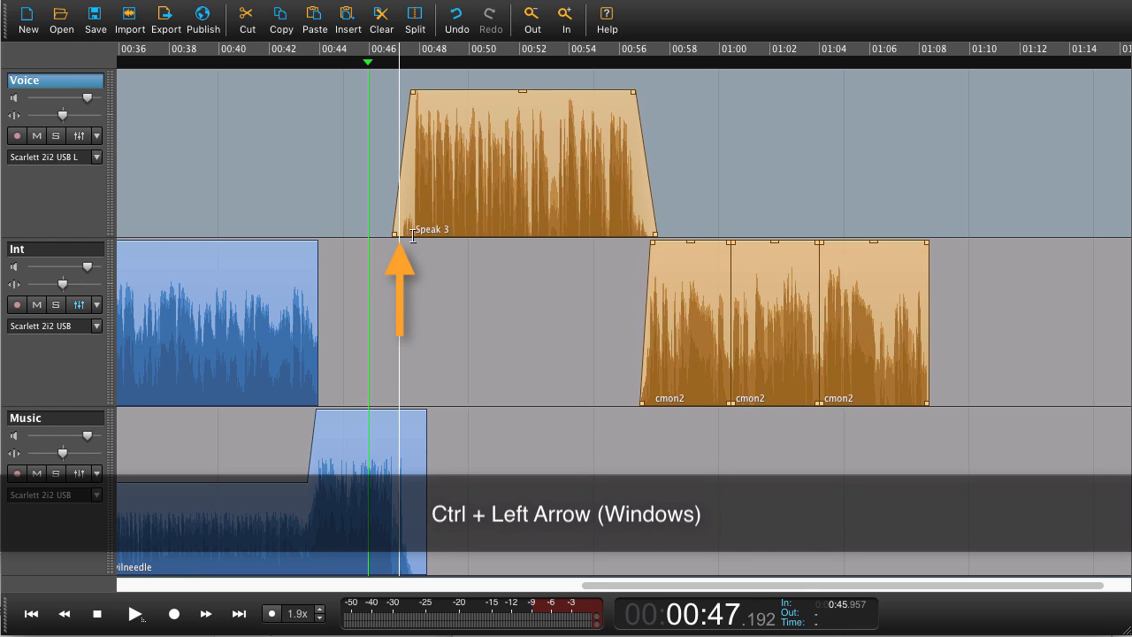
{"action": "key", "text": "ctrl+Left"}
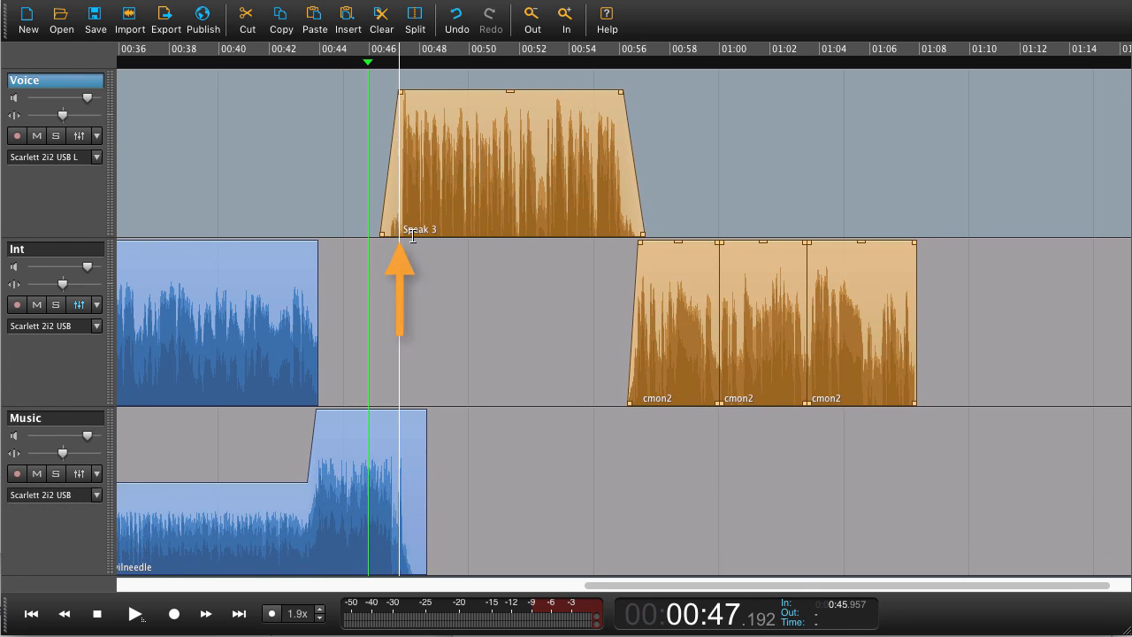
{"action": "key", "text": "ctrl+Left"}
{"action": "key", "text": "ctrl+Left"}
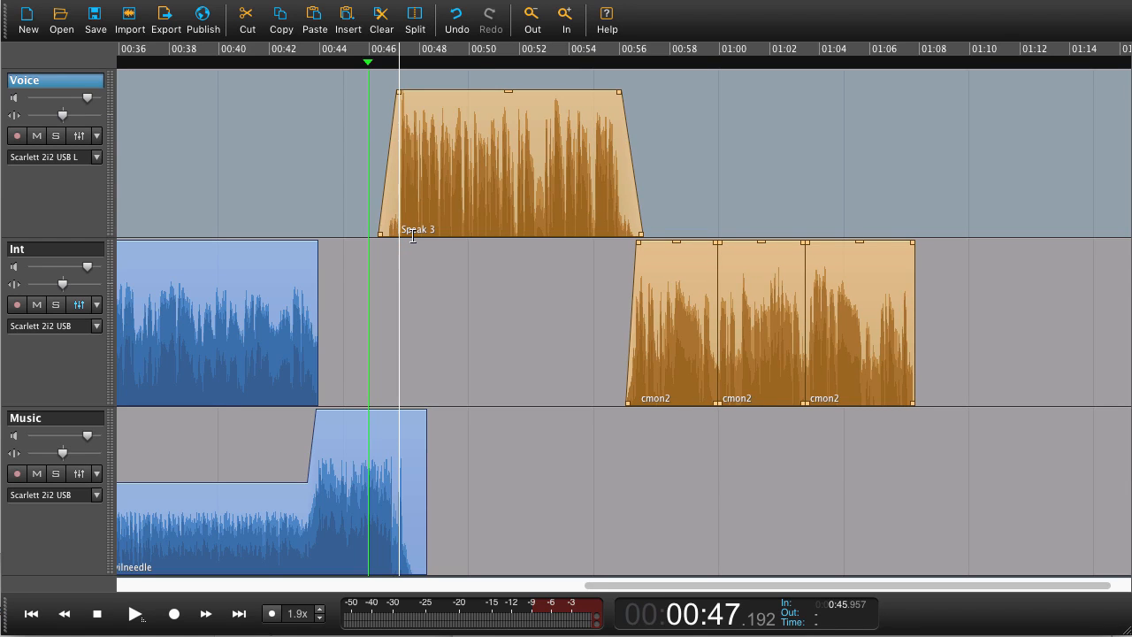
{"action": "key", "text": "ctrl+Right"}
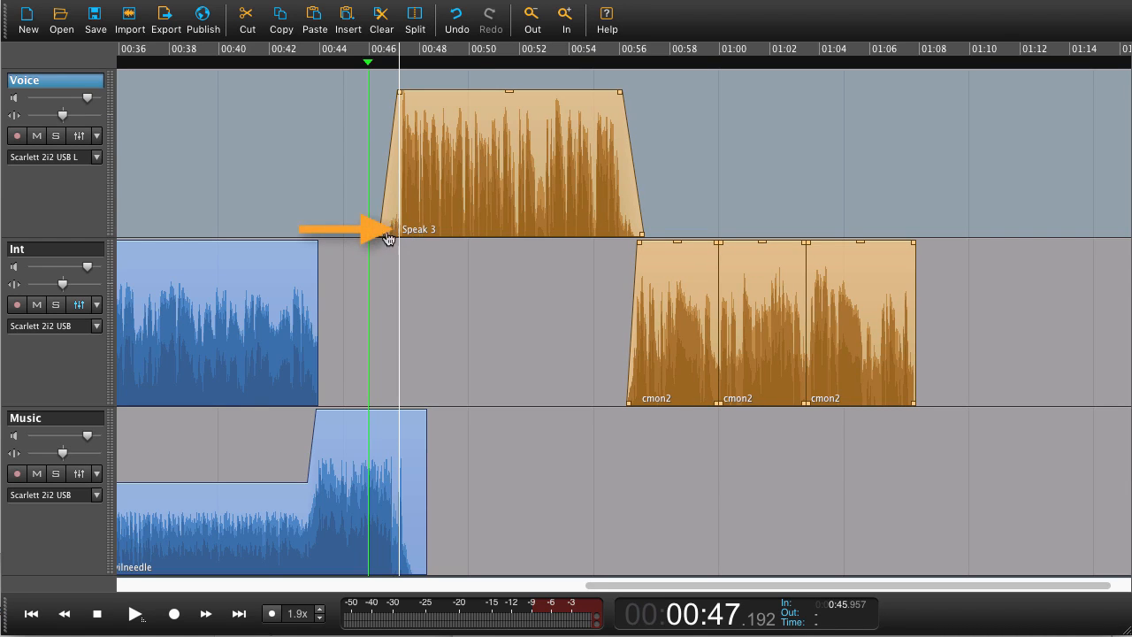
- Play back the transition from the end of the evilneedle music into Speak 3
{"action": "left_click", "coordinate": [229, 150]}
{"action": "key", "text": "space"}
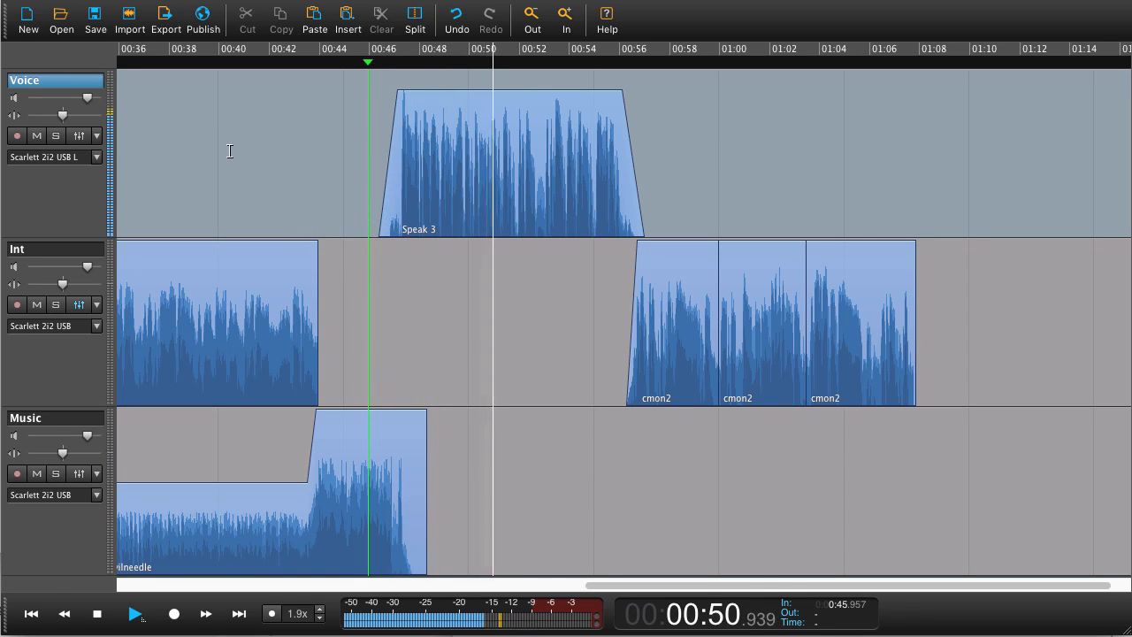
{"action": "key", "text": "space"}
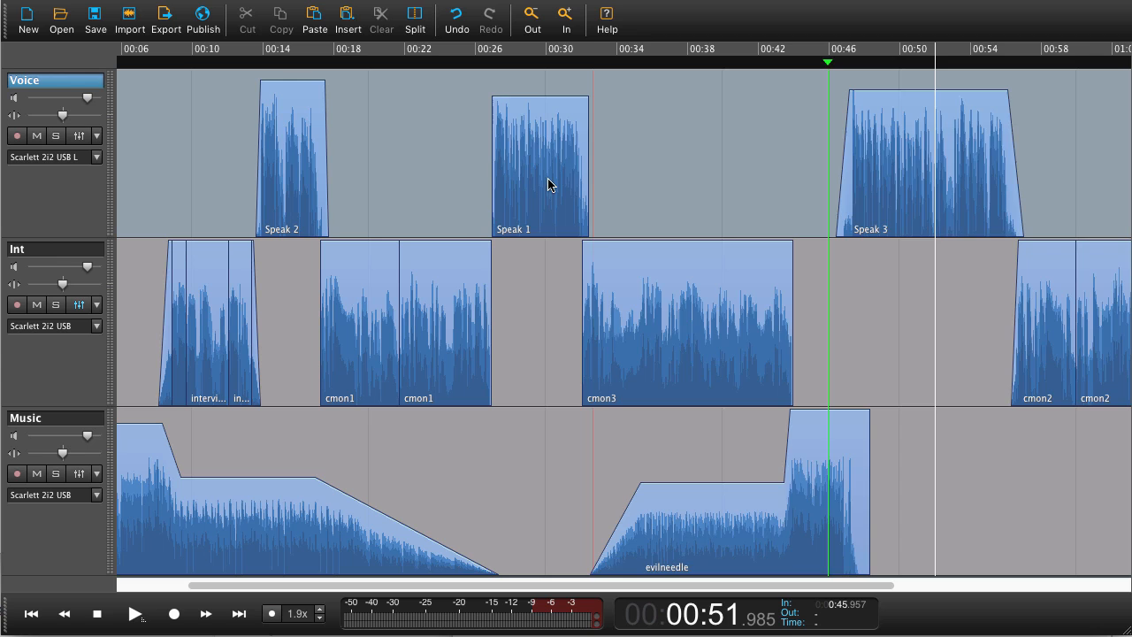
- Move Speak 1 and all following clips on every track to a later time, and undo the move and clear the selection
{"action": "left_click", "coordinate": [548, 184], "text": "alt+shift"}
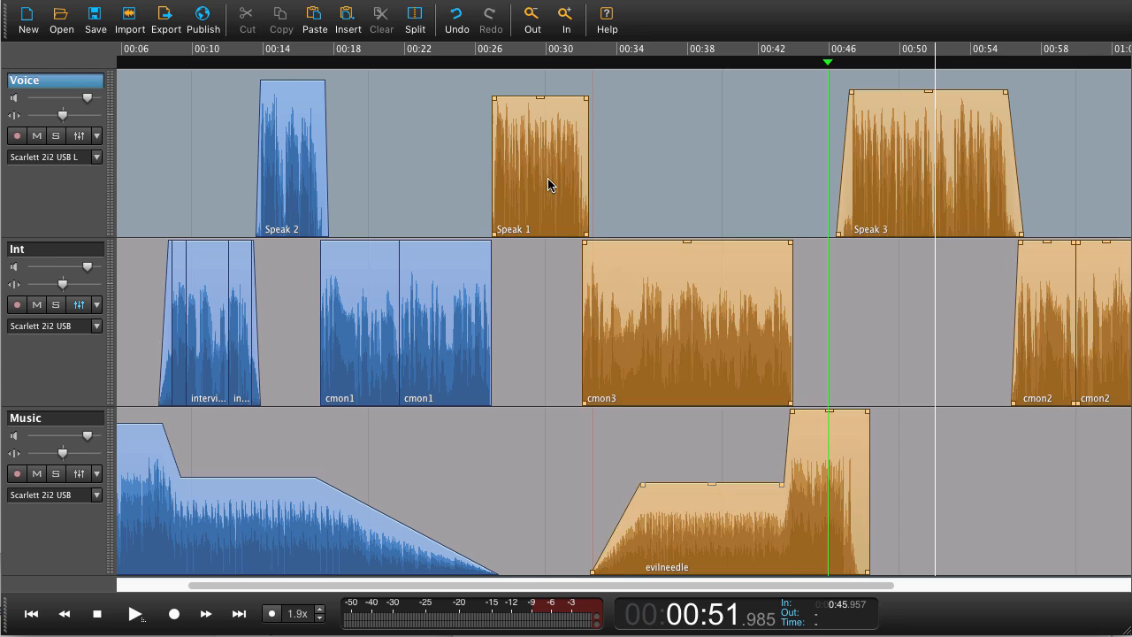
{"action": "left_click_drag", "start_coordinate": [544, 177], "coordinate": [665, 179]}
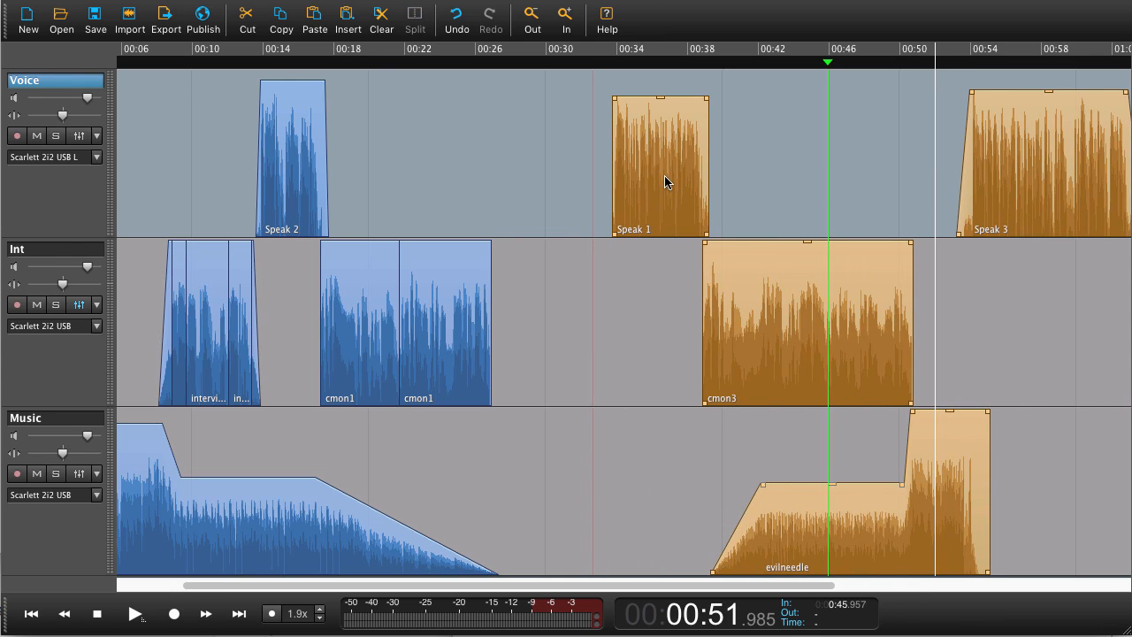
{"action": "key", "text": "ctrl+z"}
{"action": "key", "text": "Escape"}
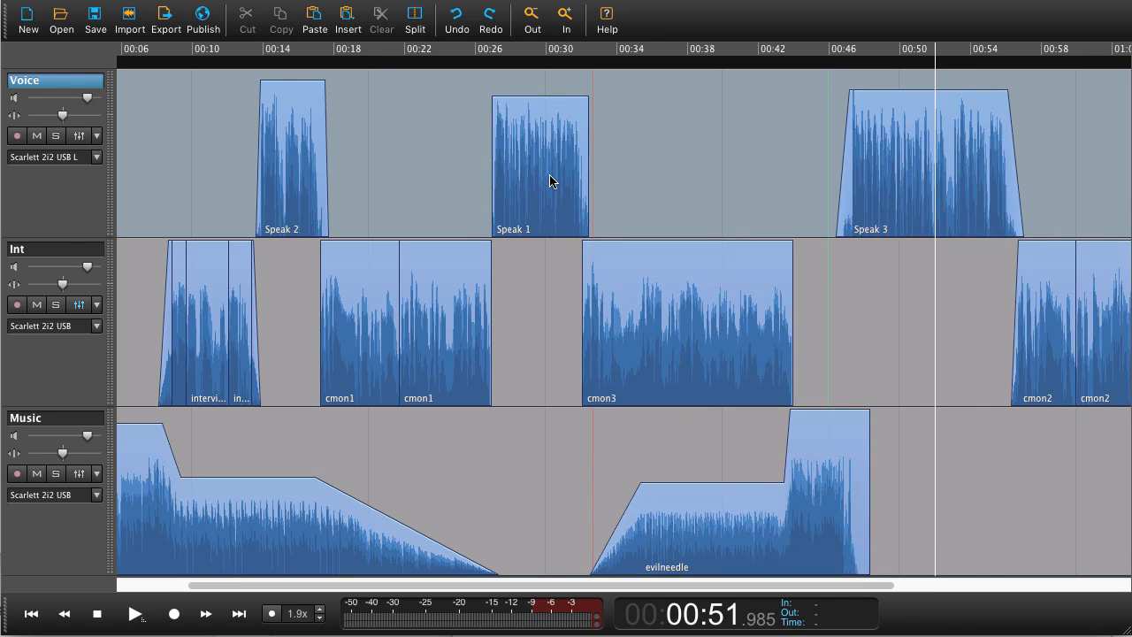
- Mark the range 00:26.967 to 00:34.000 across all three tracks and insert empty space there, pushing the following audio later
{"action": "key", "text": "Left"}
{"action": "key", "text": "Left"}
{"action": "key", "text": "Left"}
{"action": "key", "text": "Left"}
{"action": "key", "text": "Left"}
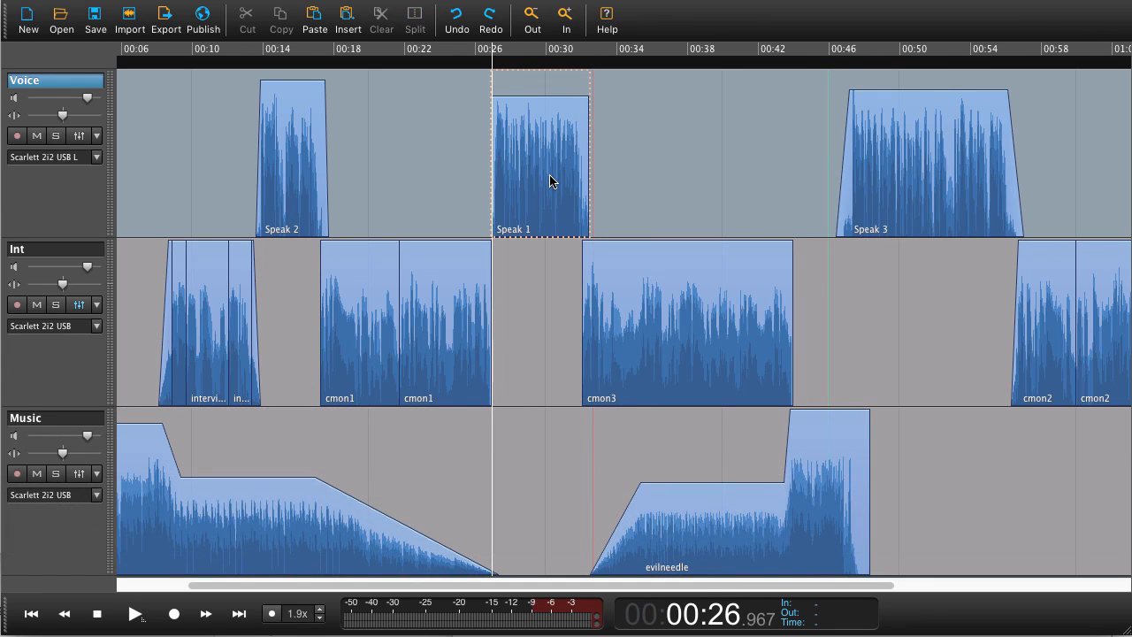
{"action": "key", "text": "i"}
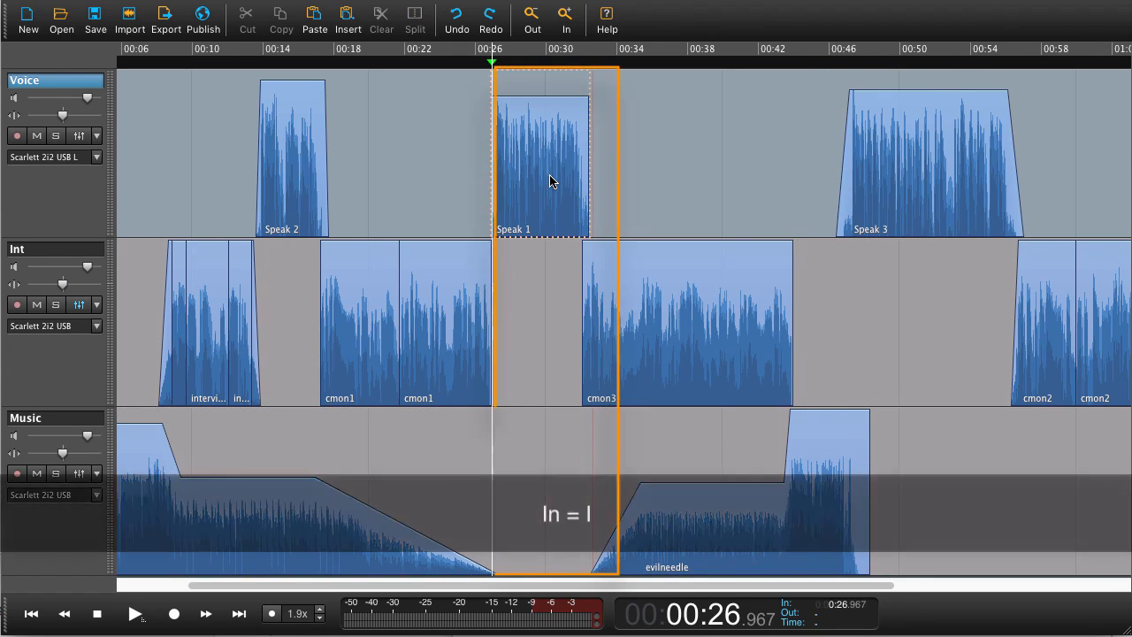
{"action": "left_click", "coordinate": [618, 95]}
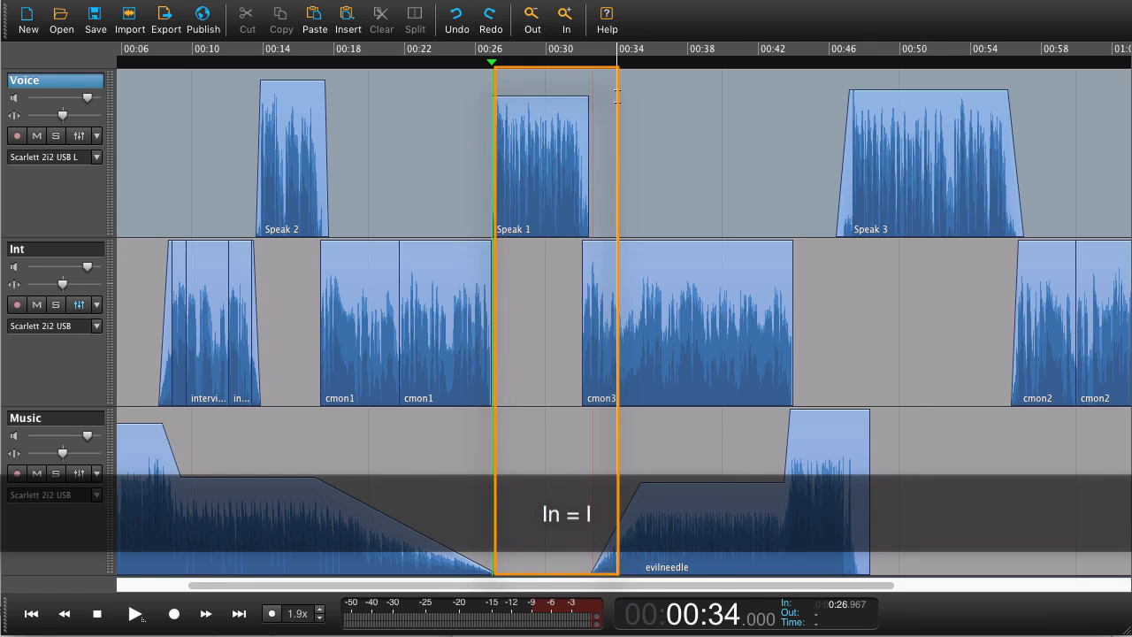
{"action": "key", "text": "o"}
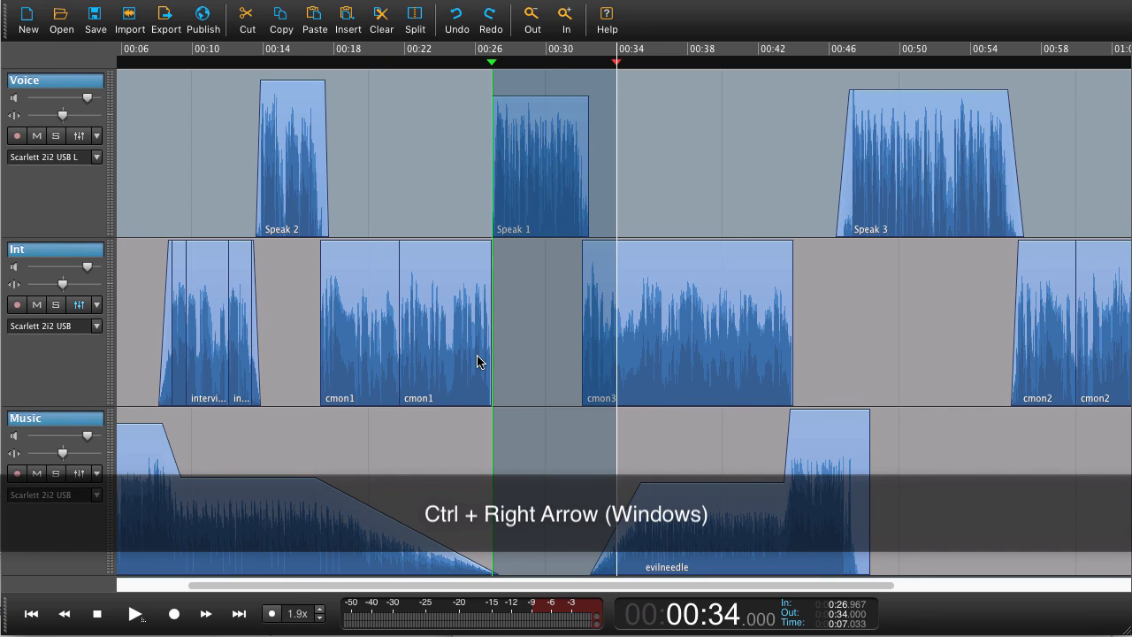
{"action": "key", "text": "super+Right"}
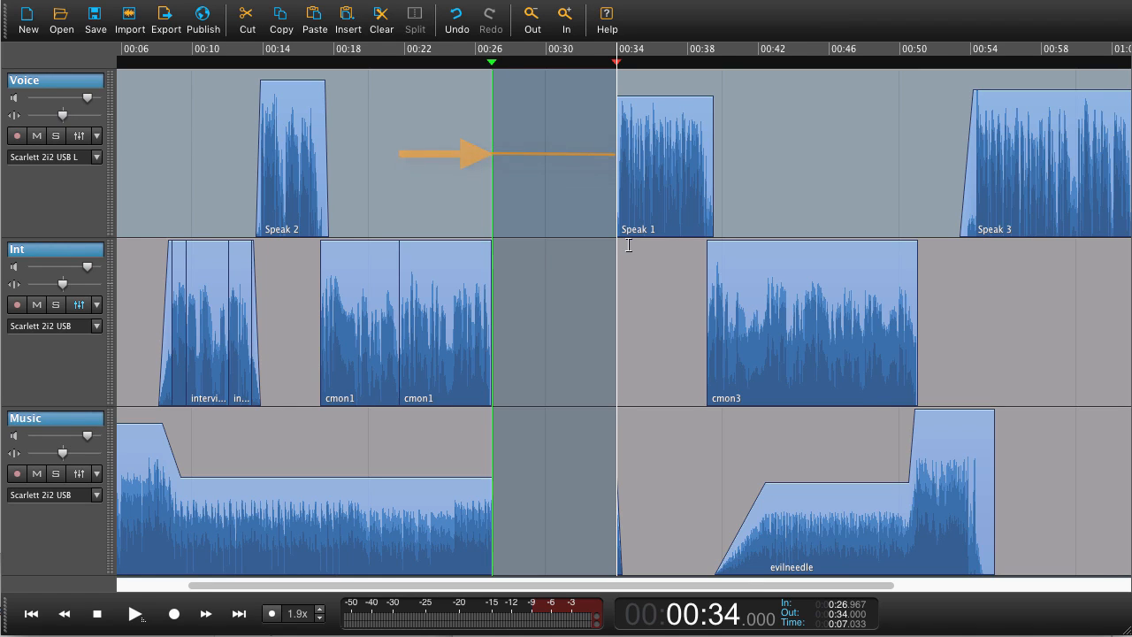
- Insert empty space over the marked range on all three tracks once more, and undo both insertions
{"action": "key", "text": "ctrl+Right"}
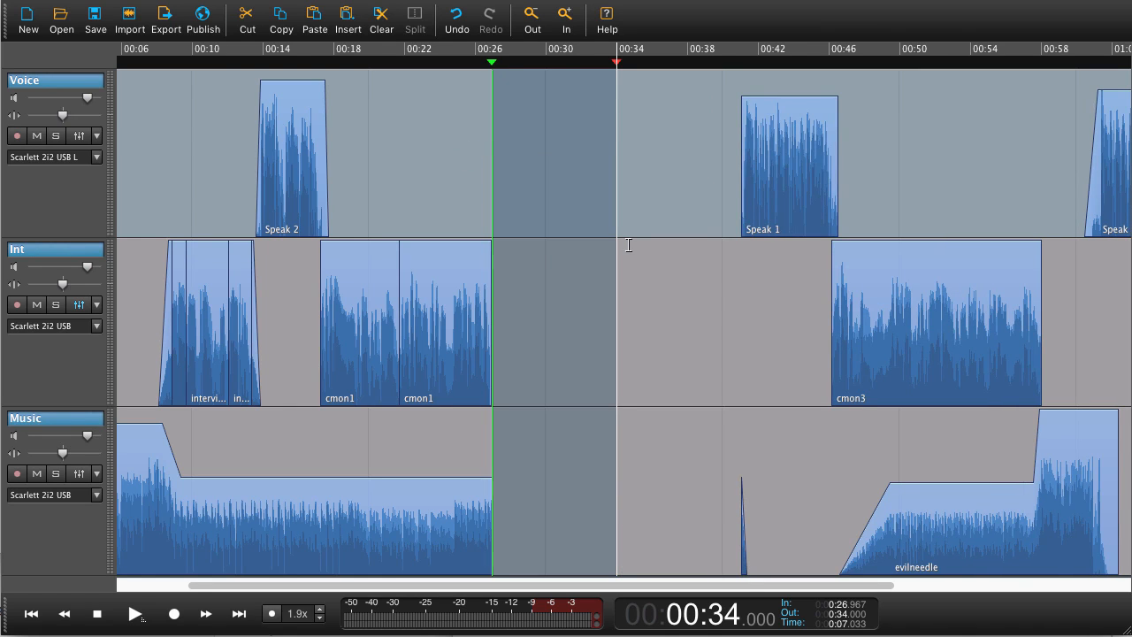
{"action": "key", "text": "ctrl+Left"}
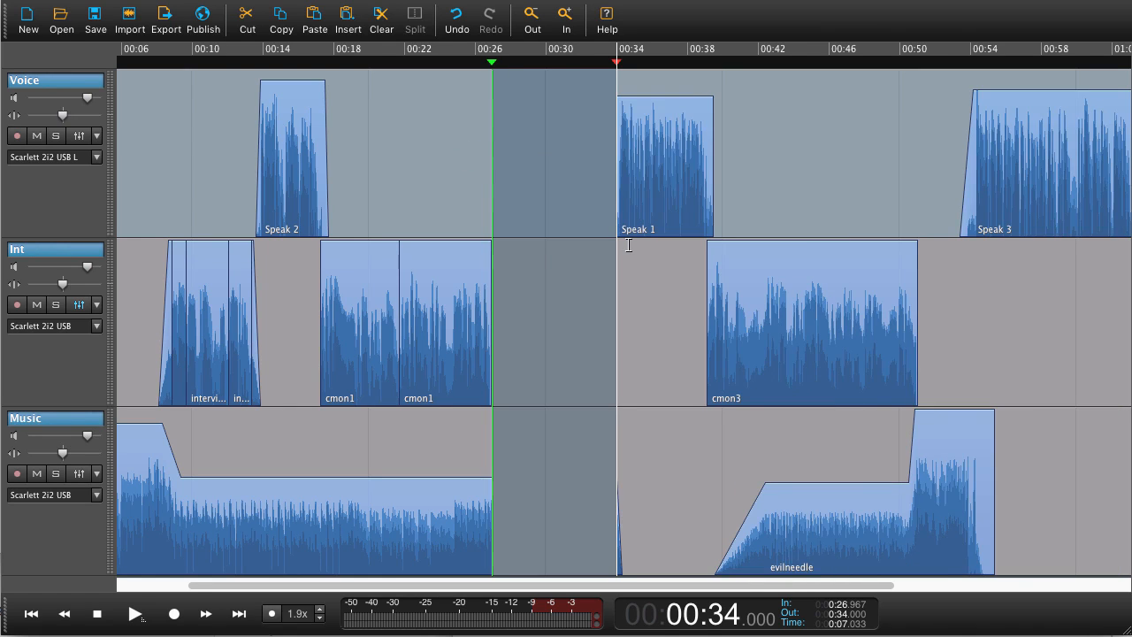
{"action": "key", "text": "ctrl+Left"}
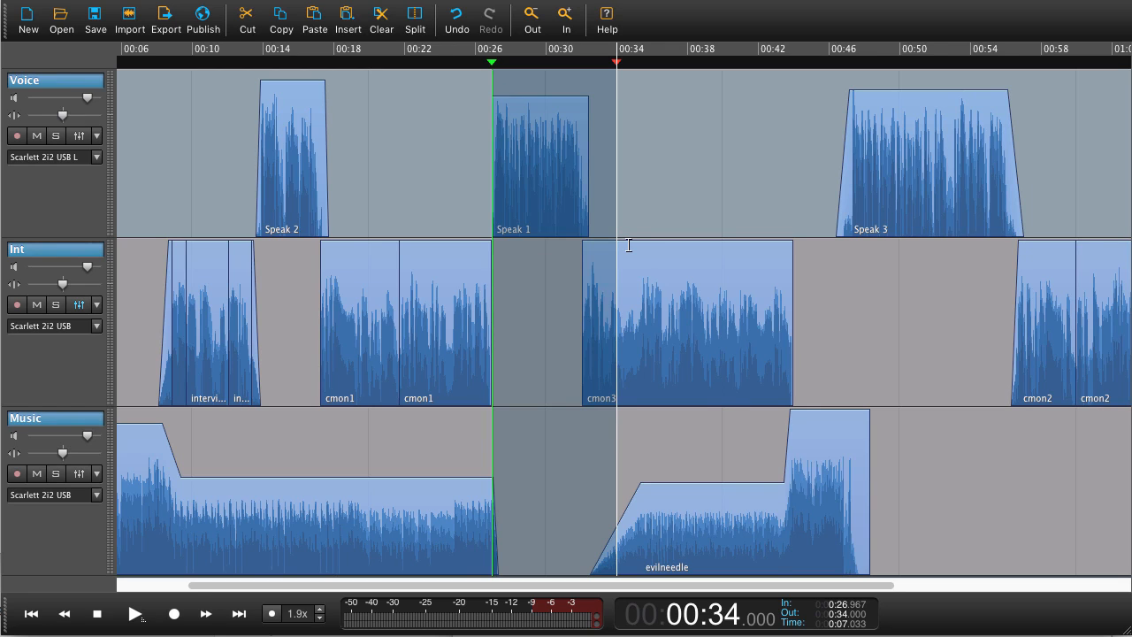
- Insert the 00:26.967 to 00:34.000 range as empty space twice across all tracks, undo both insertions and clear the selection
{"action": "key", "text": "ctrl+Right"}
{"action": "key", "text": "ctrl+Right"}
{"action": "key", "text": "ctrl+Left"}
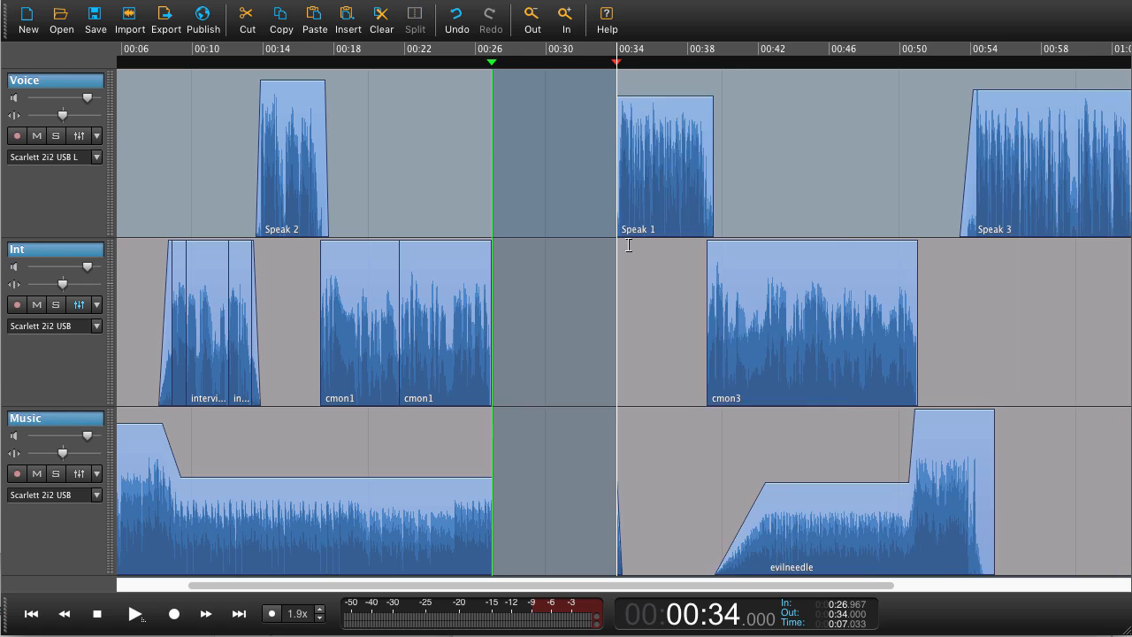
{"action": "key", "text": "ctrl+Left"}
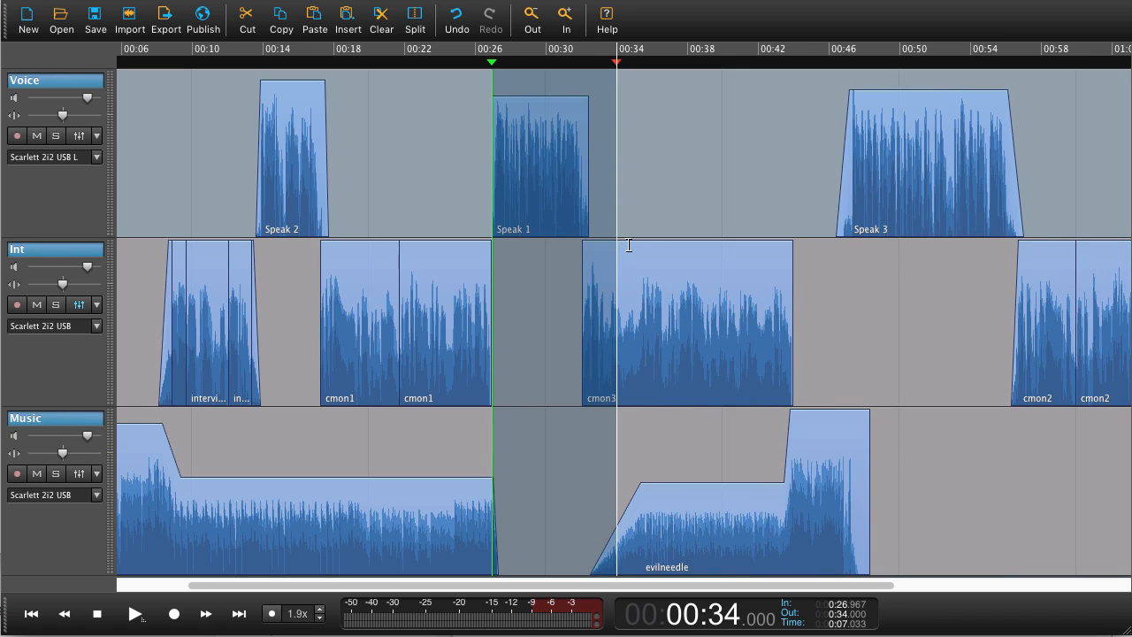
{"action": "key", "text": "Escape"}
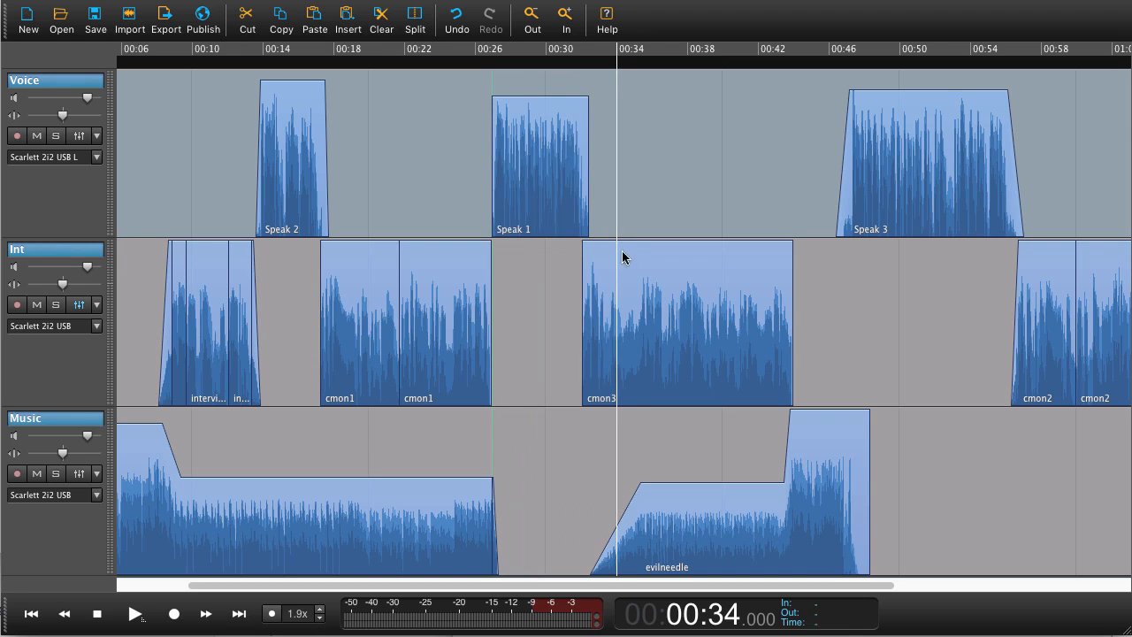
- Insert empty space twice at 00:30.050 to 00:31.500 on the Int and Music tracks only, undo it and clear the selection
{"action": "left_click", "coordinate": [537, 315]}
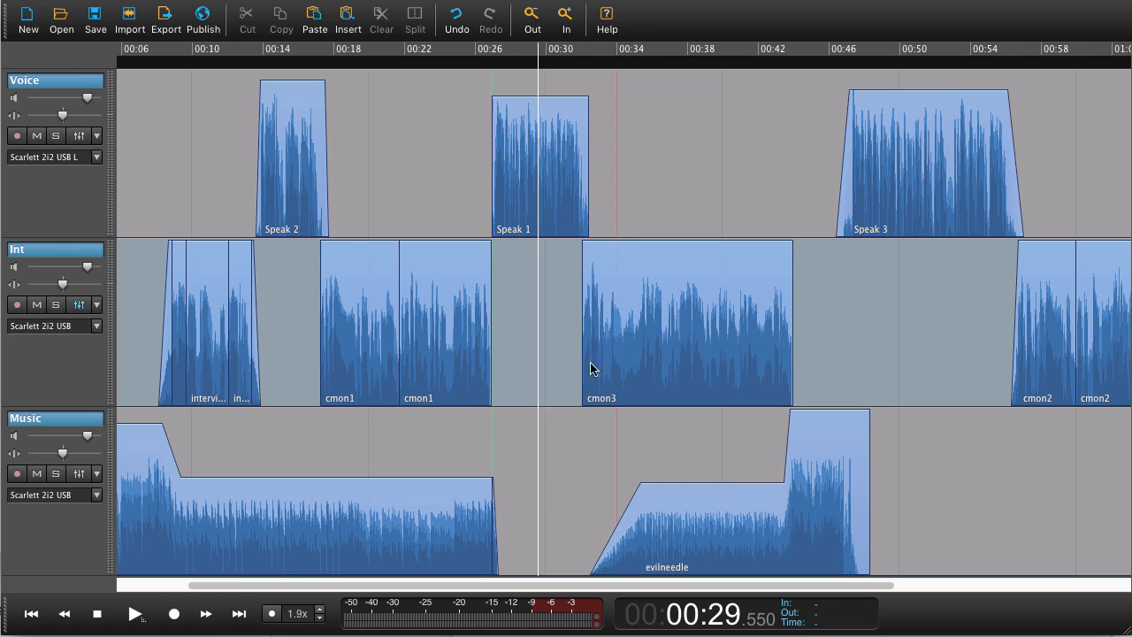
{"action": "left_click_drag", "start_coordinate": [546, 321], "coordinate": [572, 494]}
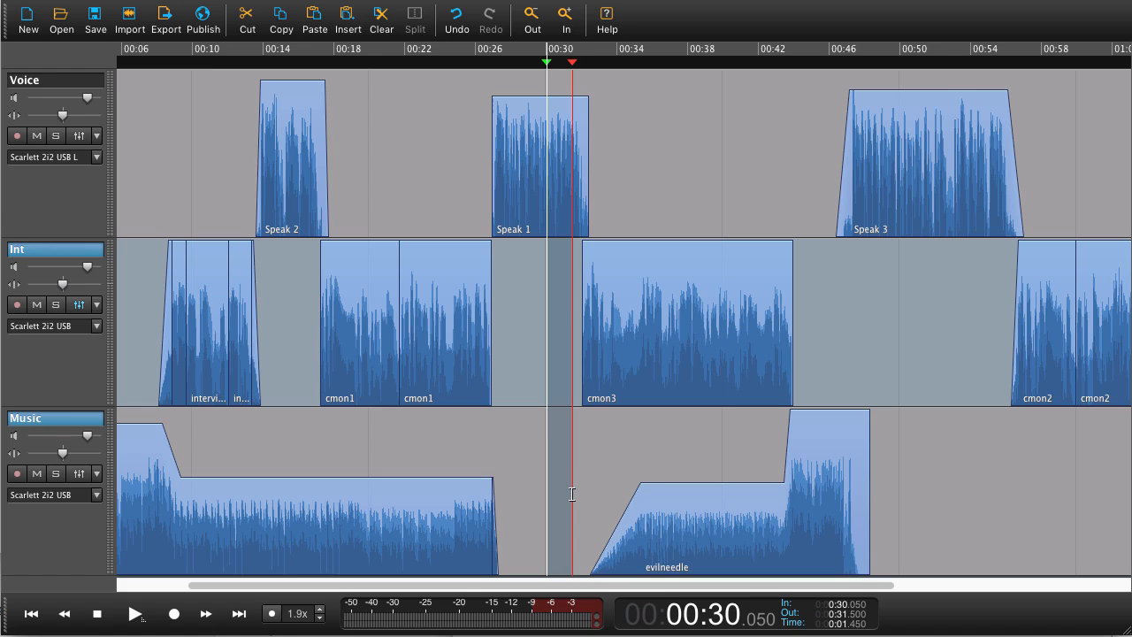
{"action": "key", "text": "Insert"}
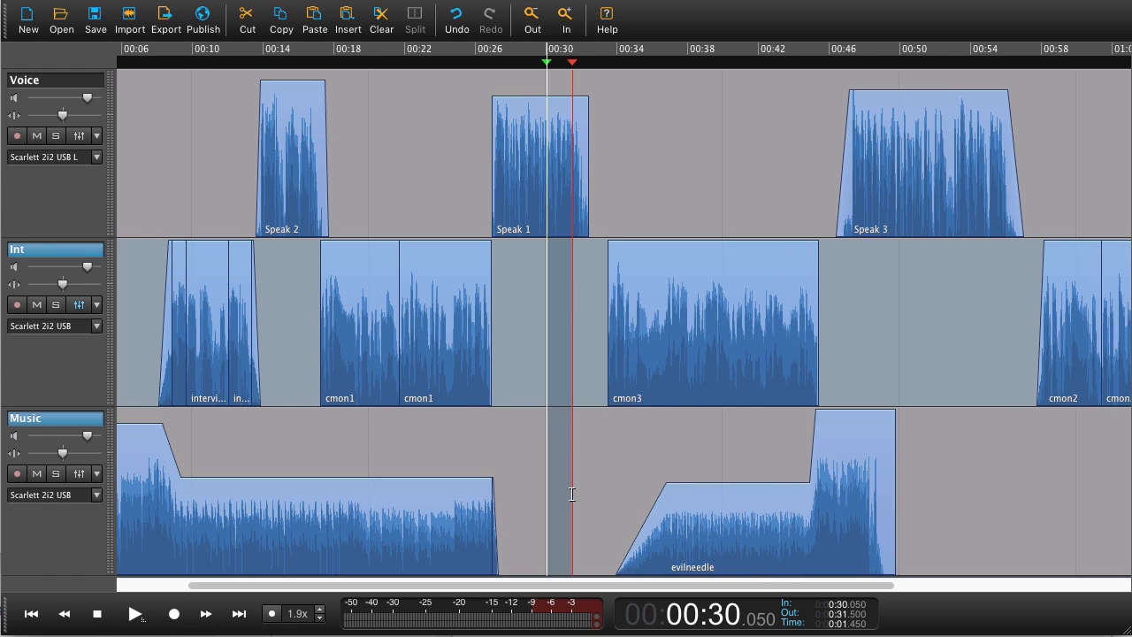
{"action": "key", "text": "Return"}
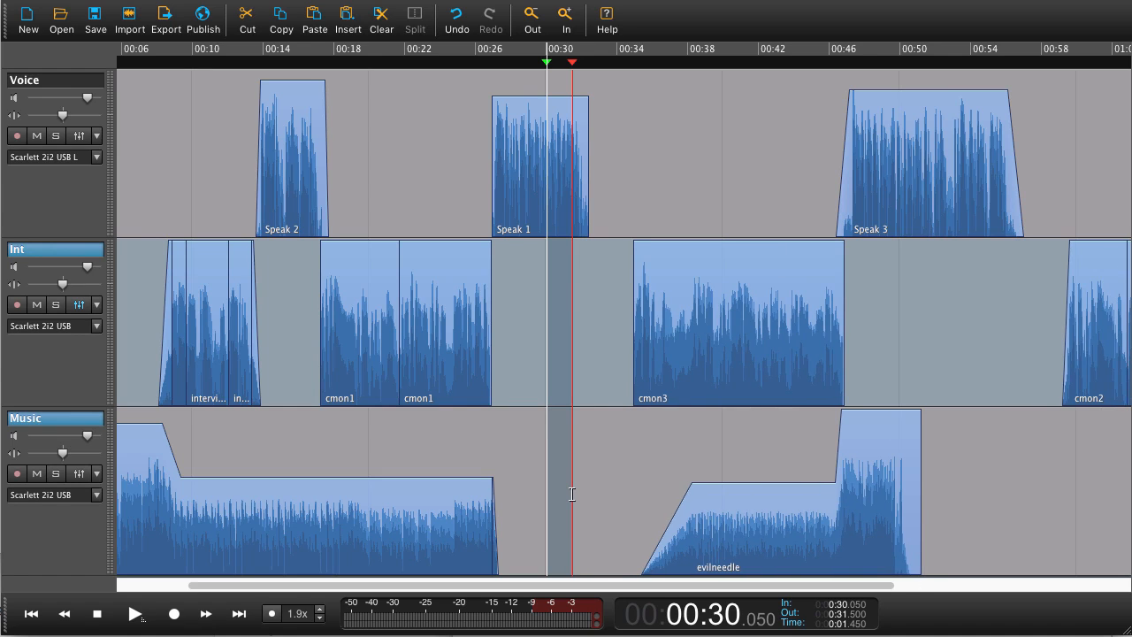
{"action": "key", "text": "BackSpace"}
{"action": "key", "text": "BackSpace"}
{"action": "key", "text": "Escape"}
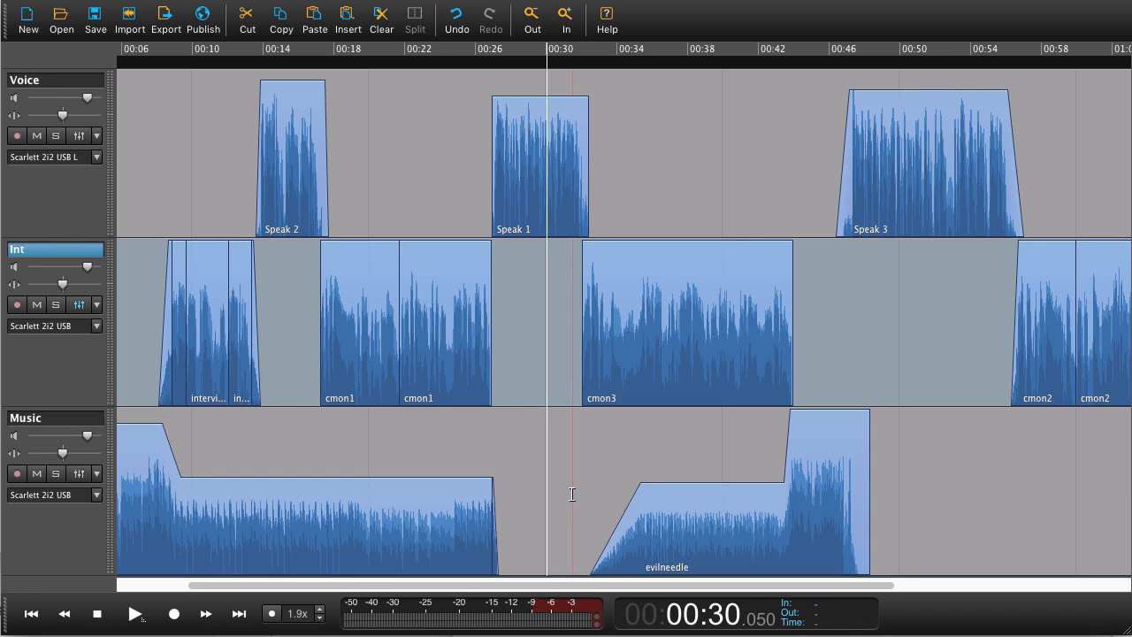
- Mark 00:28.541 to 00:29.832 inside Speak 1, extend the range to all three tracks, cut it out and undo the cut
{"action": "scroll", "coordinate": [537, 197], "scroll_direction": "right", "scroll_amount": 5}
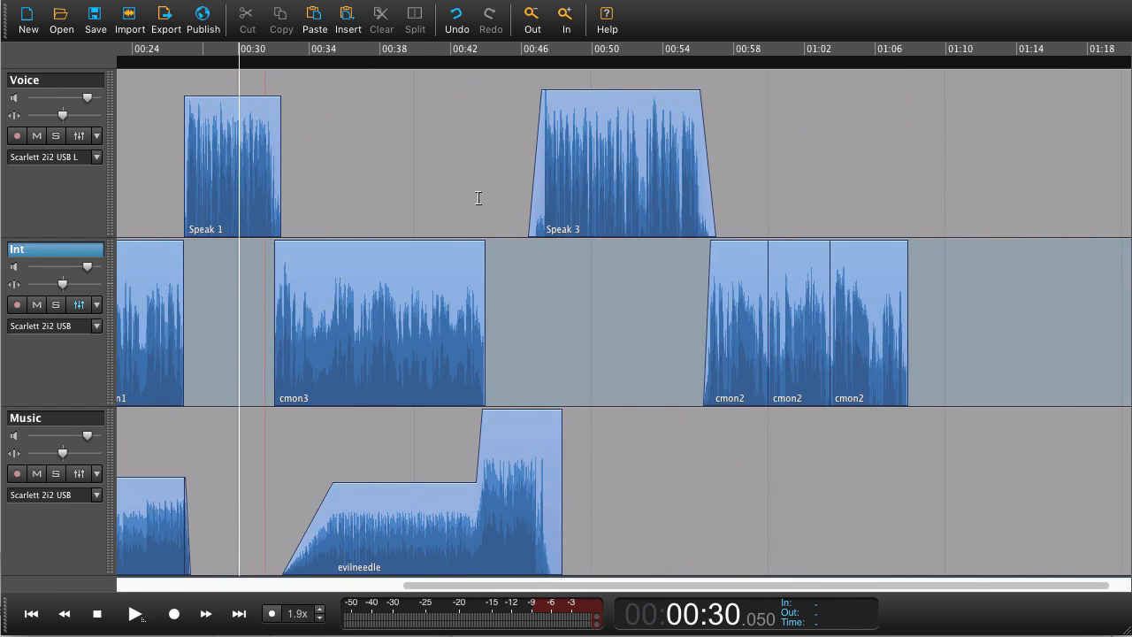
{"action": "scroll", "coordinate": [477, 197], "scroll_direction": "down", "scroll_amount": 2}
{"action": "scroll", "coordinate": [414, 192], "scroll_direction": "left", "scroll_amount": 4}
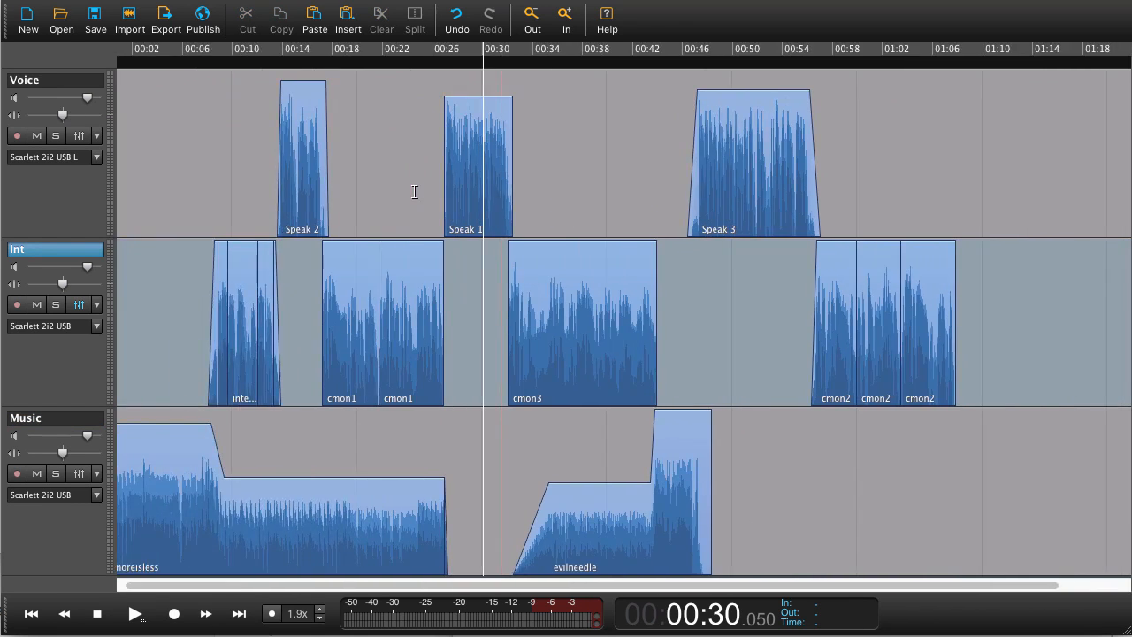
{"action": "scroll", "coordinate": [414, 192], "scroll_direction": "left", "scroll_amount": 1}
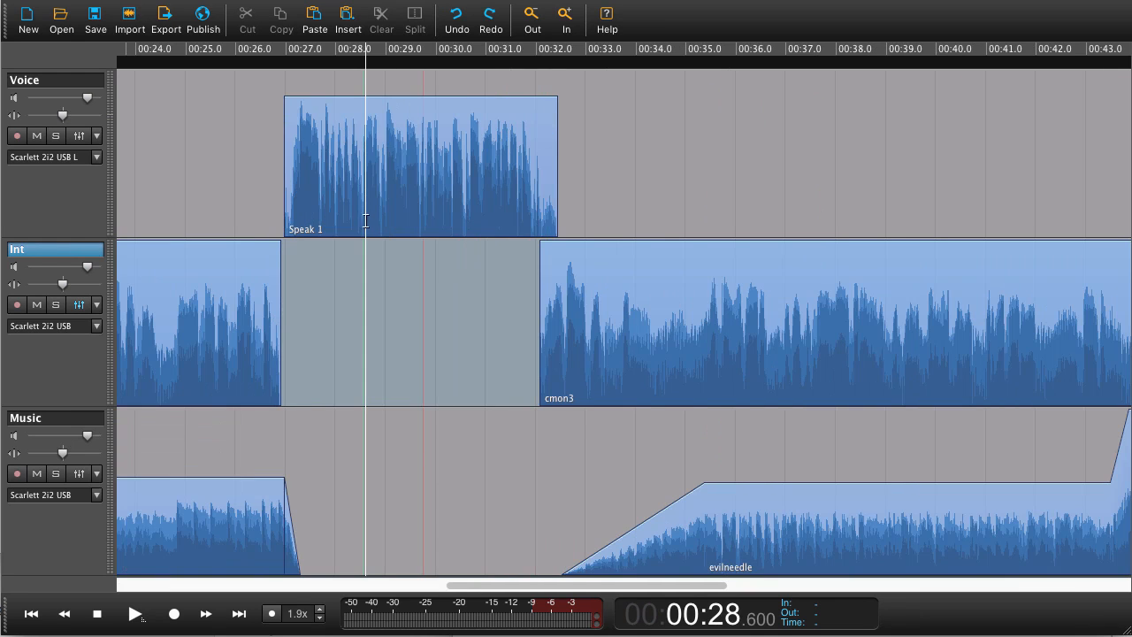
{"action": "left_click_drag", "start_coordinate": [362, 221], "coordinate": [428, 212]}
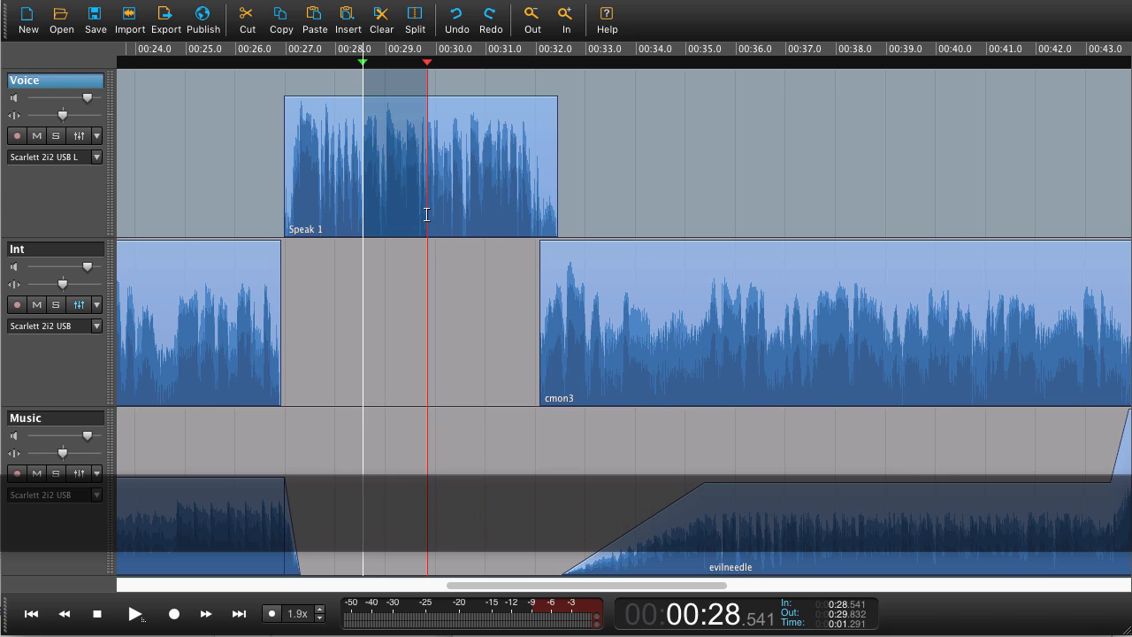
{"action": "key", "text": "super+a"}
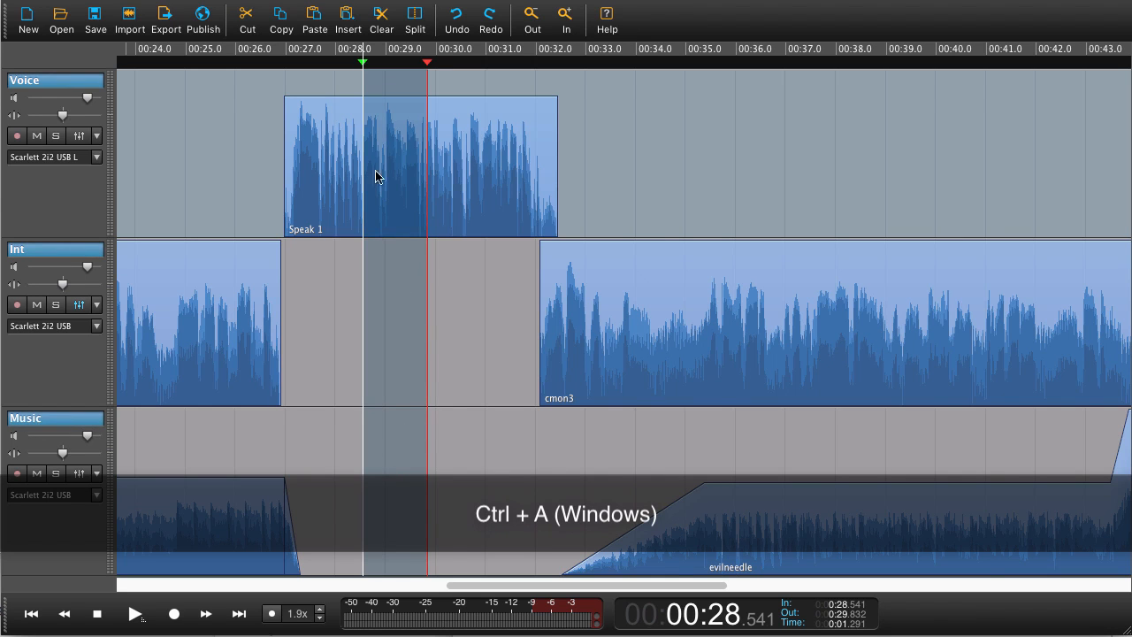
{"action": "key", "text": "BackSpace"}
{"action": "key", "text": "super+z"}
- Move Speak 1 and all following clips on every track later, so that Speak 1 starts at about 00:46.483
{"action": "scroll", "coordinate": [397, 245], "scroll_direction": "down", "scroll_amount": 5}
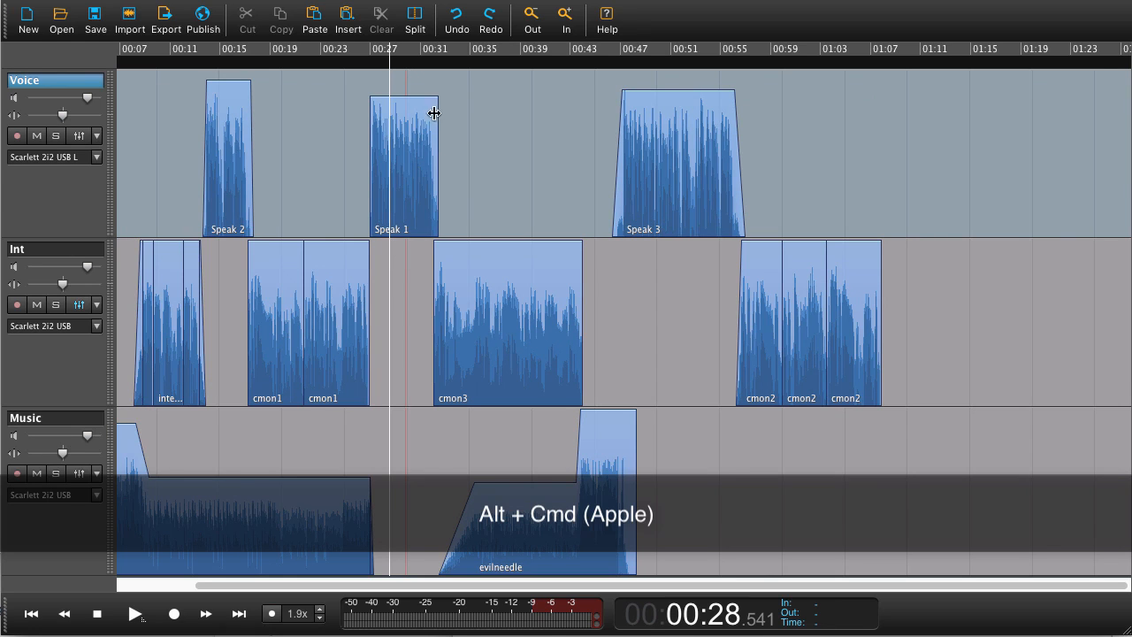
{"action": "left_click_drag", "start_coordinate": [416, 168], "coordinate": [644, 154]}
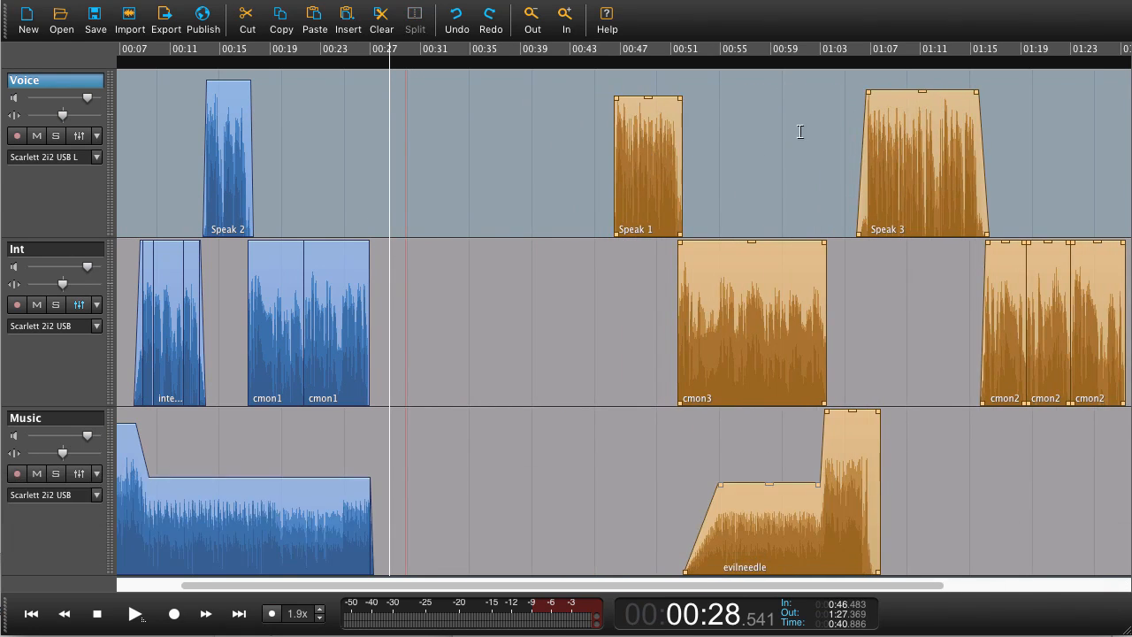
- Move Speak 3 and its cmon2 clips to about 00:27.085 ahead of Speak 1, and shift Speak 1 and its following clips to about 00:48.323
{"action": "left_click", "coordinate": [800, 131]}
{"action": "left_click", "coordinate": [935, 152], "text": "ctrl+alt"}
{"action": "left_click_drag", "start_coordinate": [937, 152], "coordinate": [441, 163]}
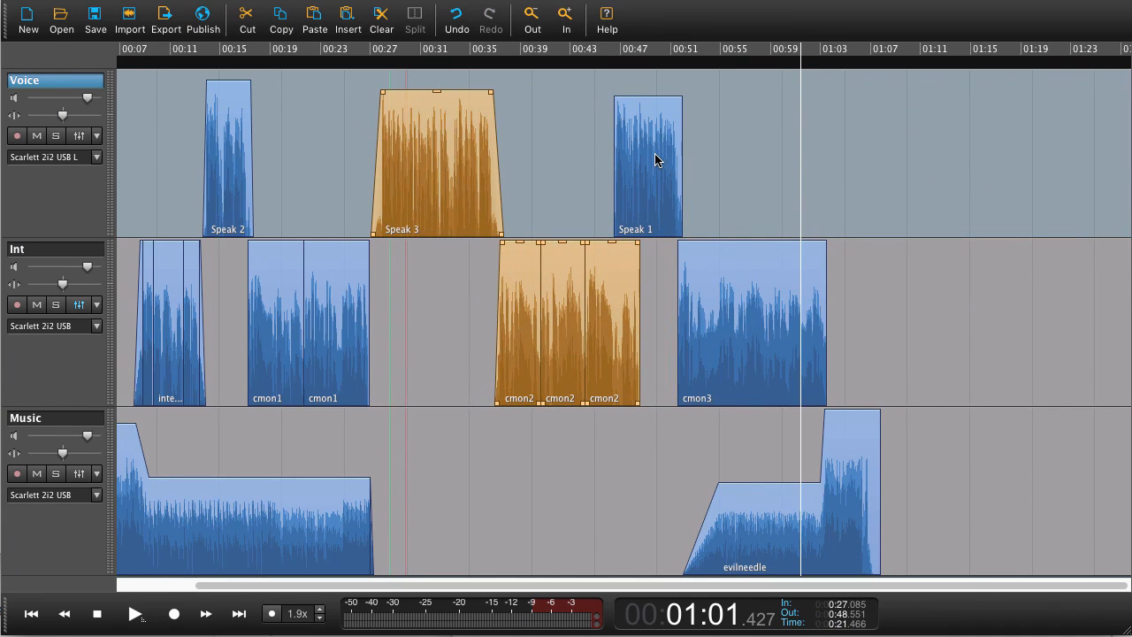
{"action": "left_click", "coordinate": [656, 160], "text": "ctrl+alt"}
{"action": "left_click_drag", "start_coordinate": [675, 158], "coordinate": [674, 156]}
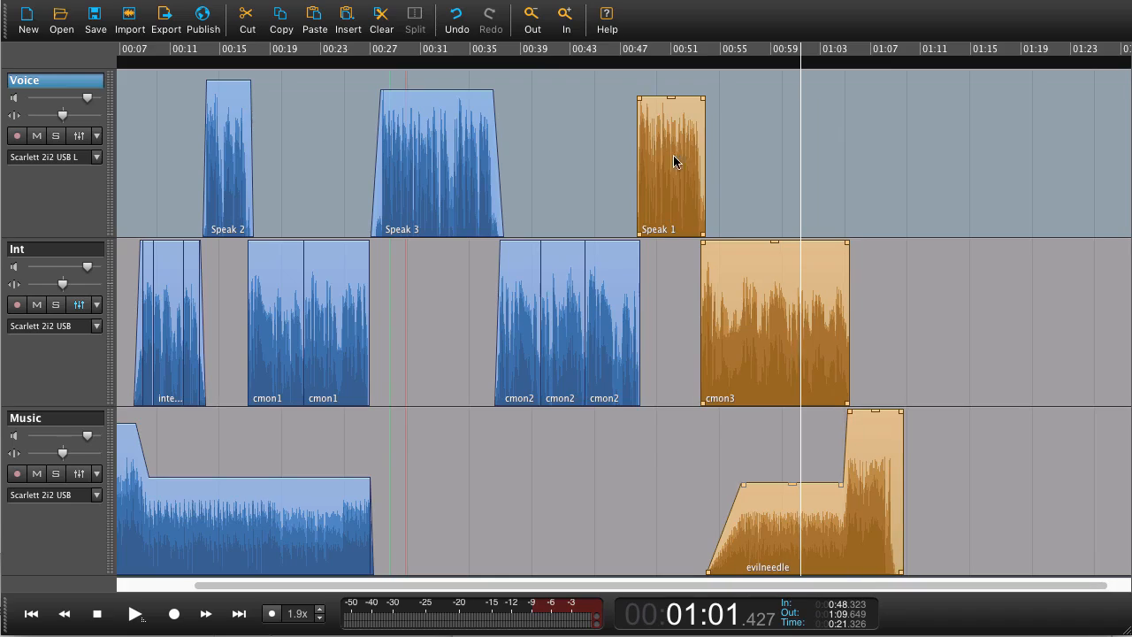